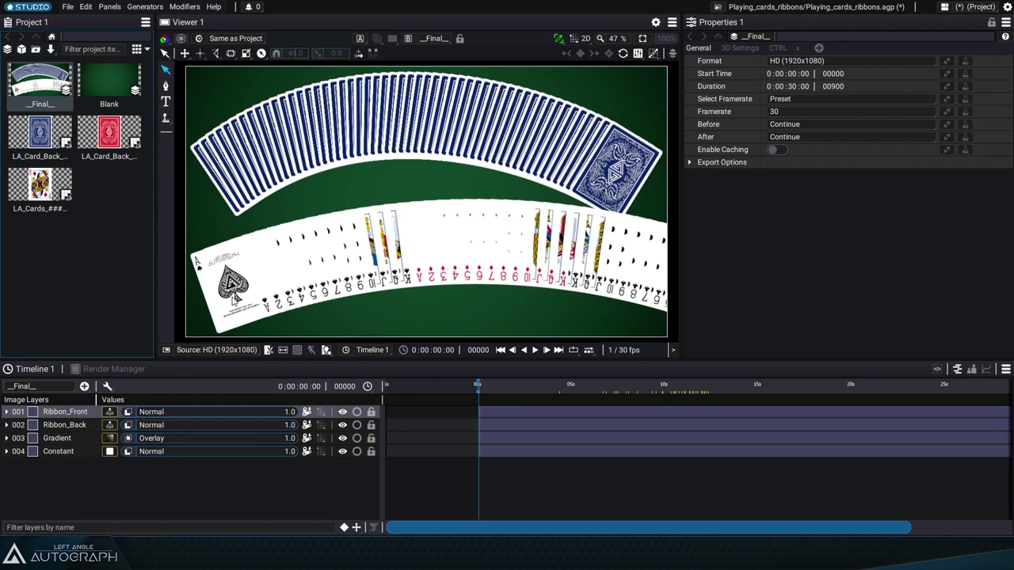
Open the Blank composition, preview the LA_Cards_####.png image sequence from its first frame, and return to Blank
{"action": "double_click", "coordinate": [110, 94]}
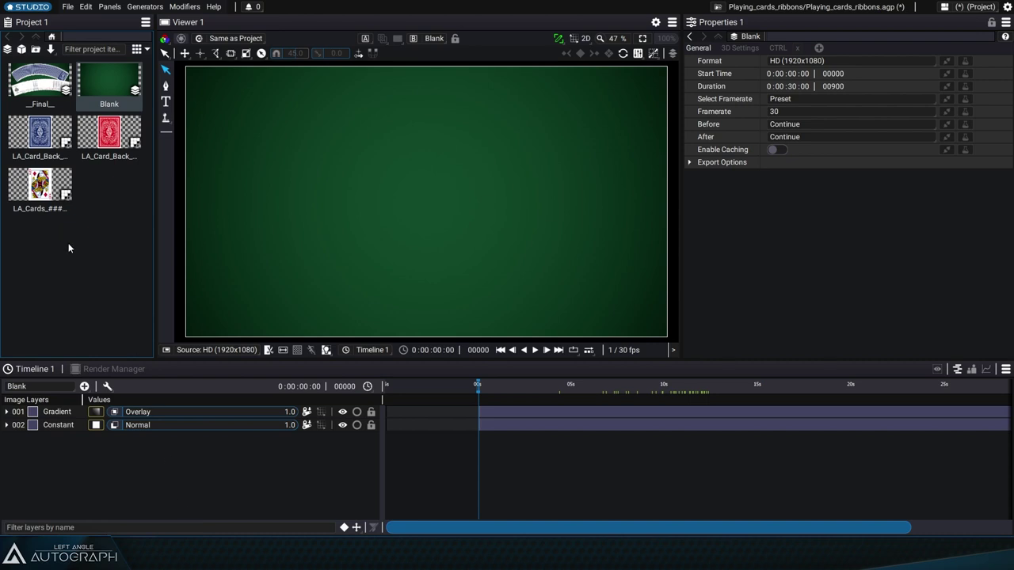
{"action": "left_click", "coordinate": [40, 186]}
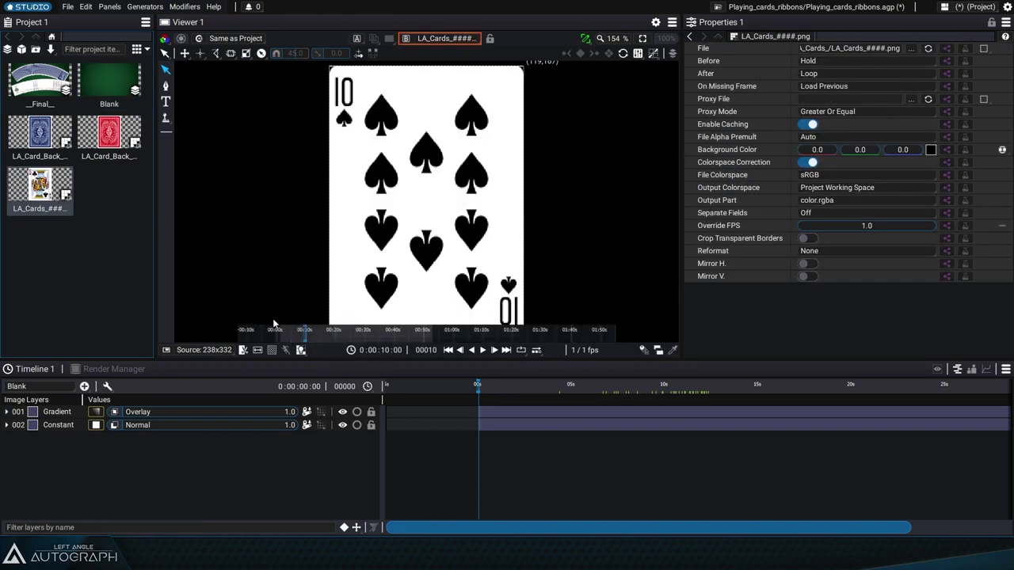
{"action": "left_click", "coordinate": [447, 350]}
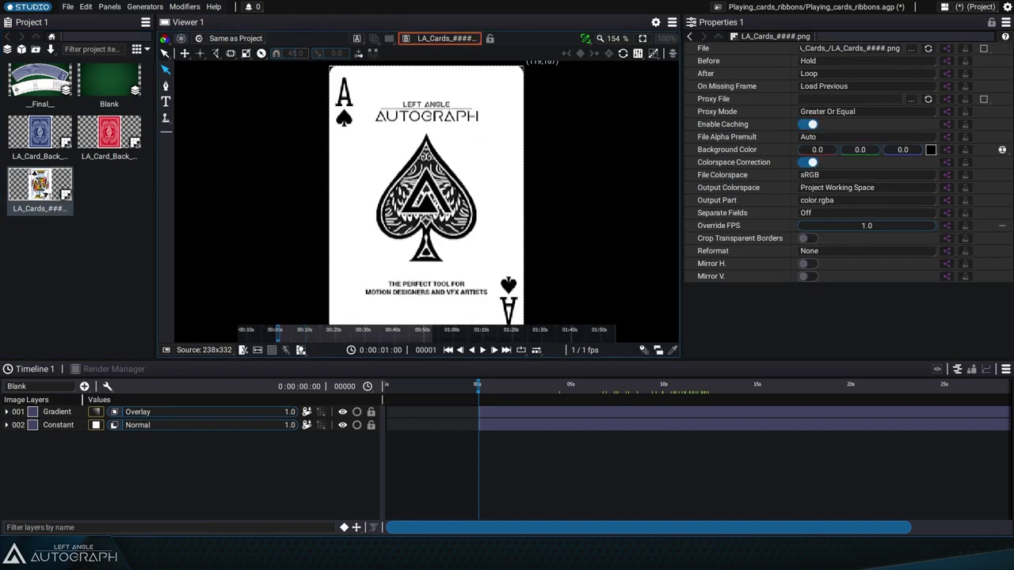
{"action": "mouse_move", "coordinate": [280, 333]}
{"action": "left_mouse_down"}
{"action": "mouse_move", "coordinate": [291, 332]}
{"action": "mouse_move", "coordinate": [281, 331]}
{"action": "left_mouse_up"}
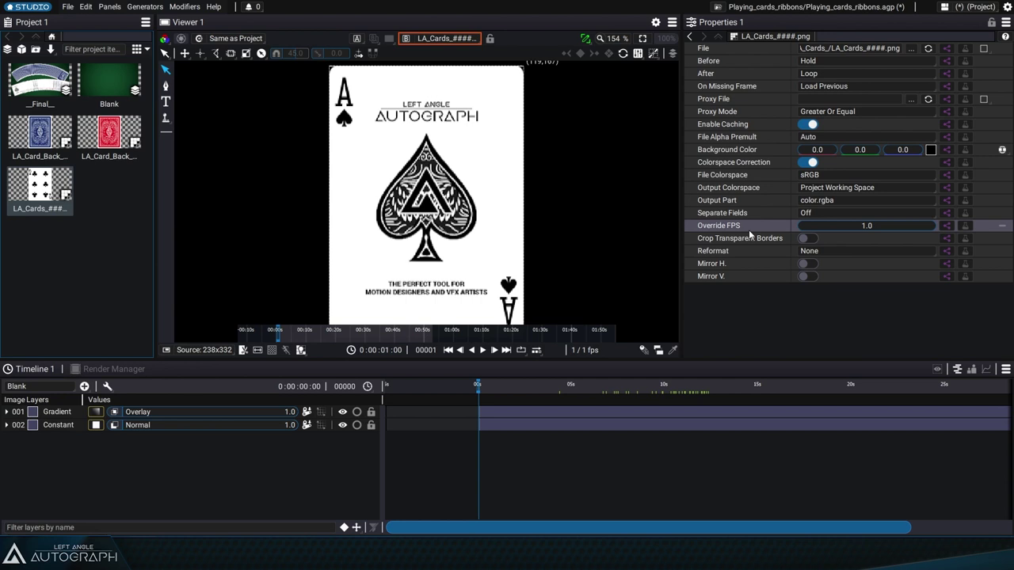
{"action": "left_click", "coordinate": [483, 351]}
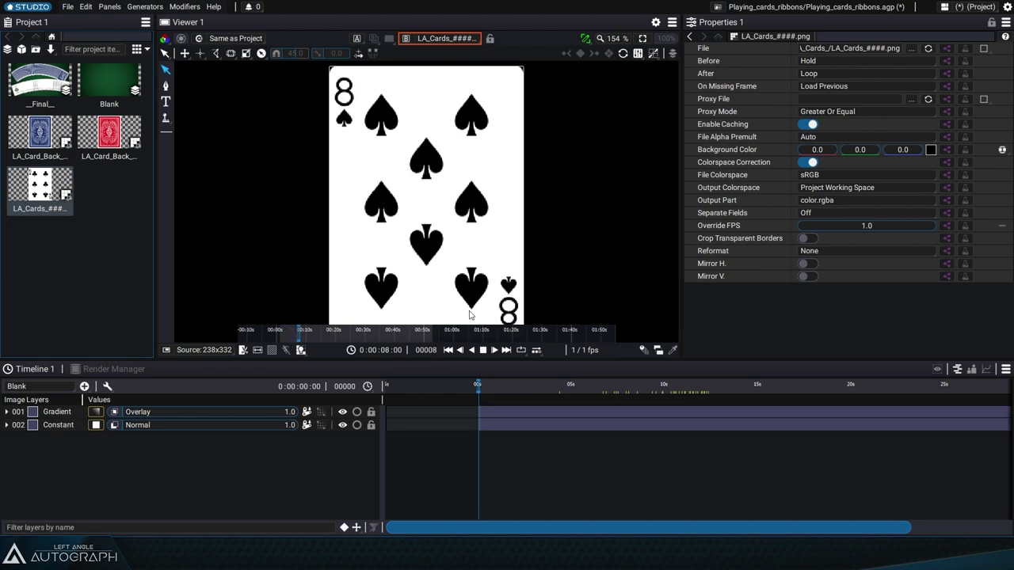
{"action": "left_click", "coordinate": [110, 79]}
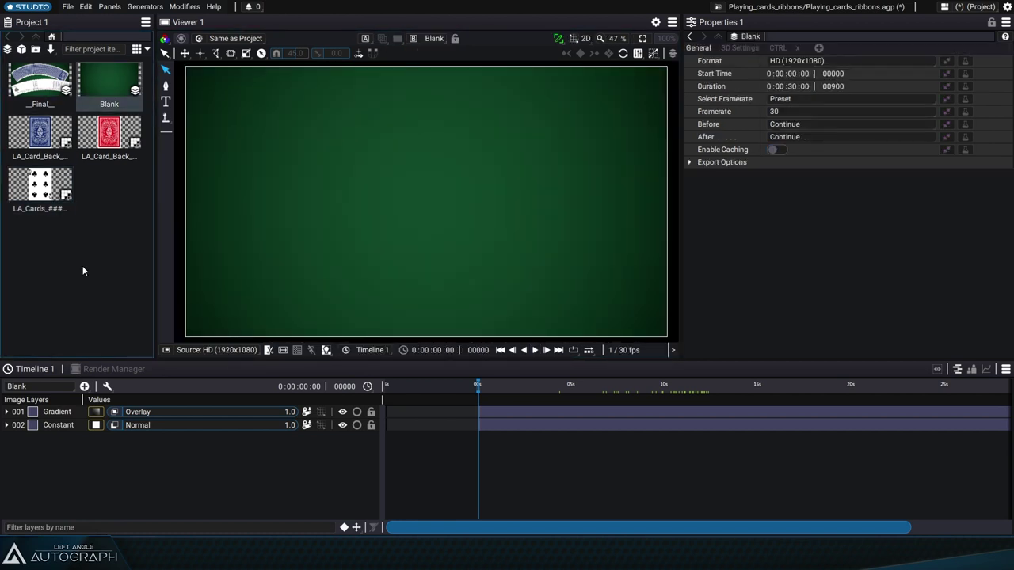
Try LA_Cards_####.png as a layer in the Blank composition, scrub through its frames, and delete that layer
{"action": "left_click_drag", "start_coordinate": [40, 190], "coordinate": [50, 403]}
{"action": "left_click", "coordinate": [481, 385]}
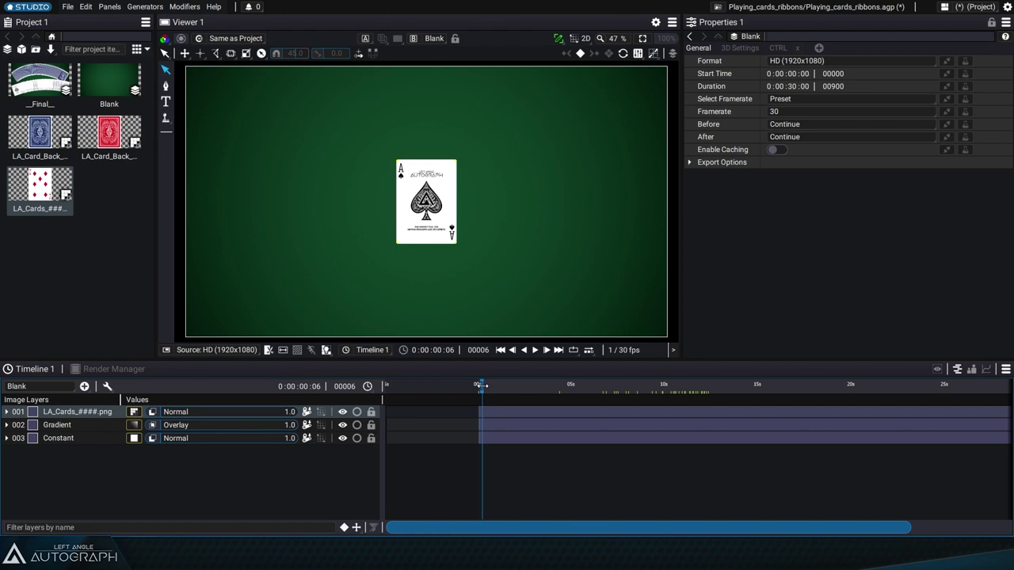
{"action": "left_click_drag", "start_coordinate": [481, 385], "coordinate": [581, 386]}
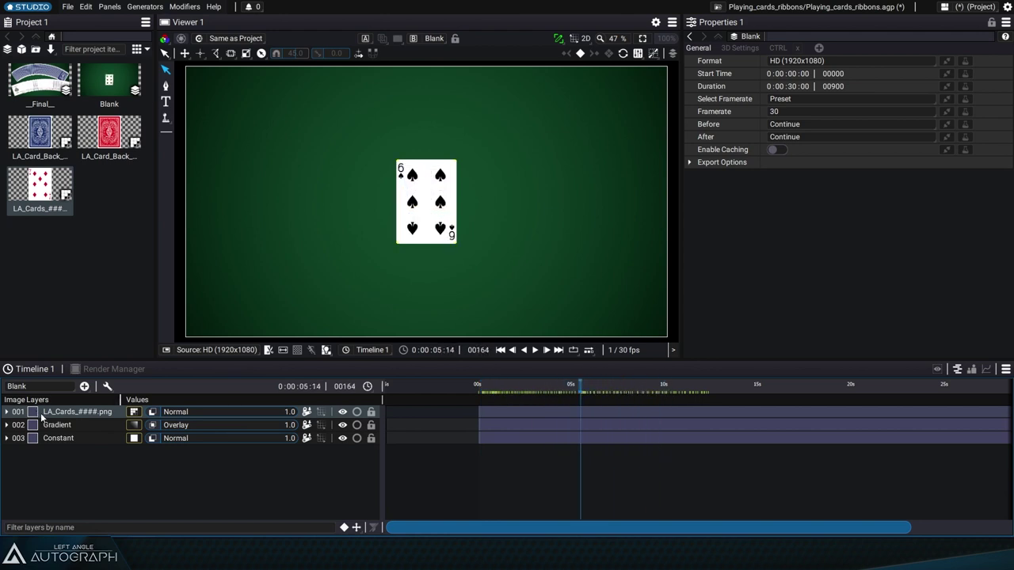
{"action": "left_click", "coordinate": [66, 414]}
{"action": "key", "text": "Delete"}
Add an Instancer layer to the Blank composition and assign LA_Cards_####.png as its template
{"action": "left_click", "coordinate": [84, 385]}
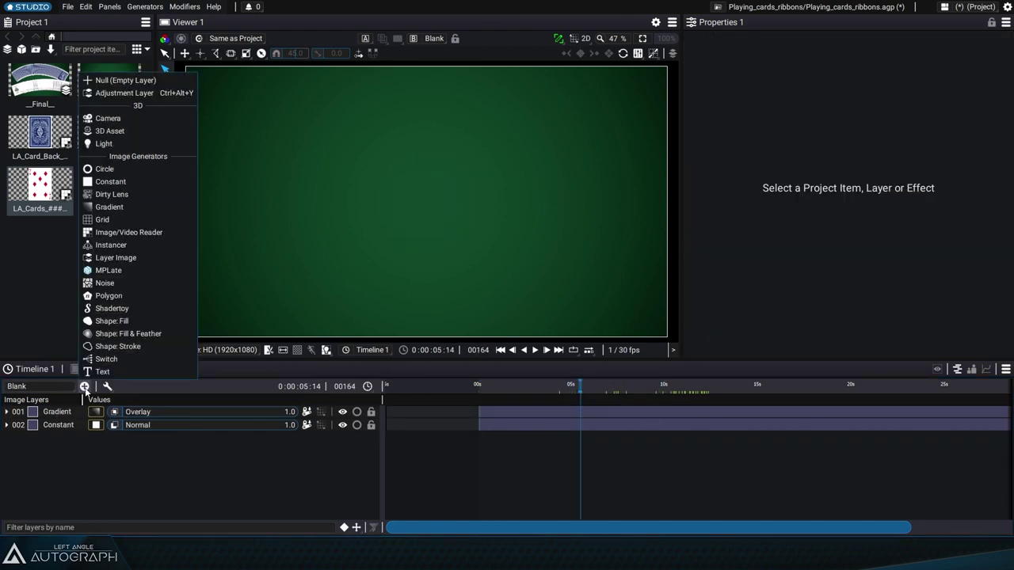
{"action": "left_click", "coordinate": [111, 245]}
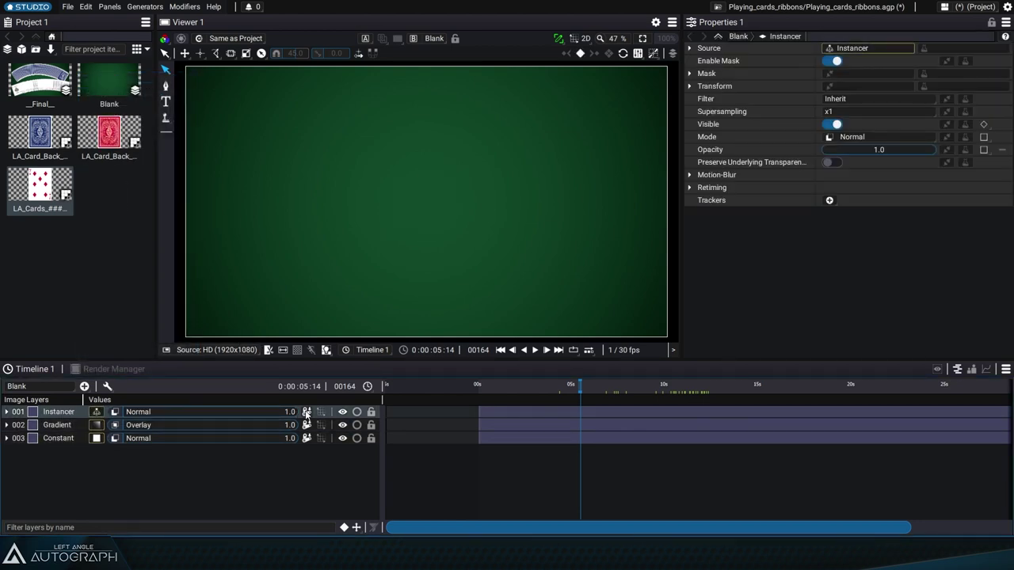
{"action": "left_click", "coordinate": [306, 414]}
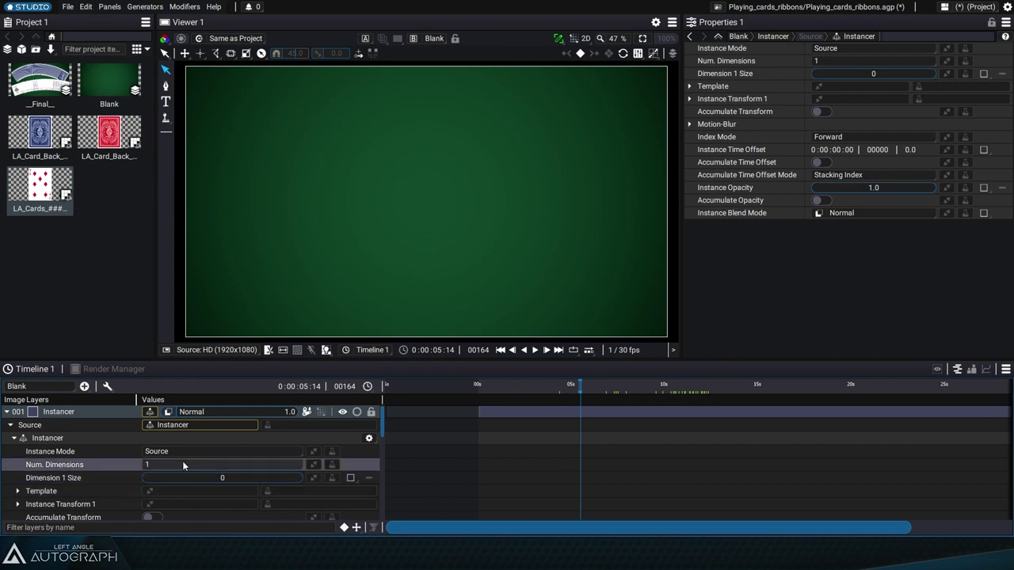
{"action": "left_click", "coordinate": [67, 437]}
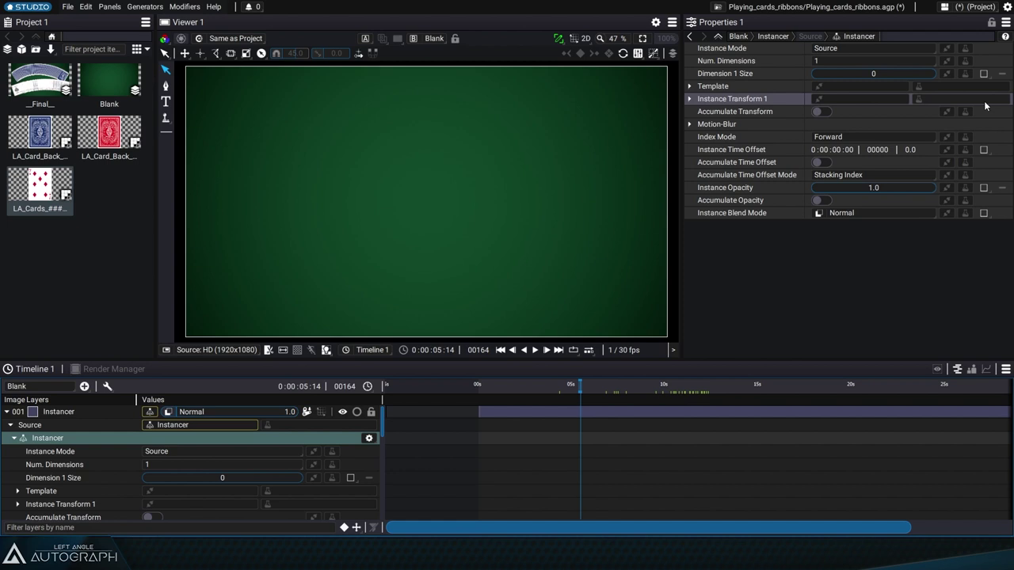
{"action": "left_click_drag", "start_coordinate": [38, 177], "coordinate": [855, 90]}
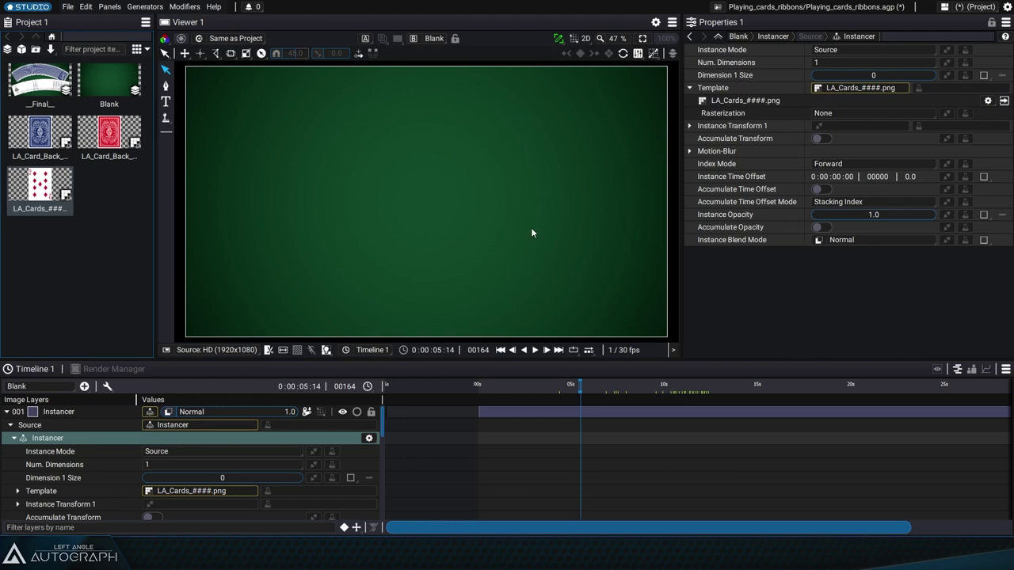
Set the Instancer's Dimension 1 Size to 20 and scrub back to about 0:00:00:23
{"action": "left_click_drag", "start_coordinate": [874, 74], "coordinate": [896, 74]}
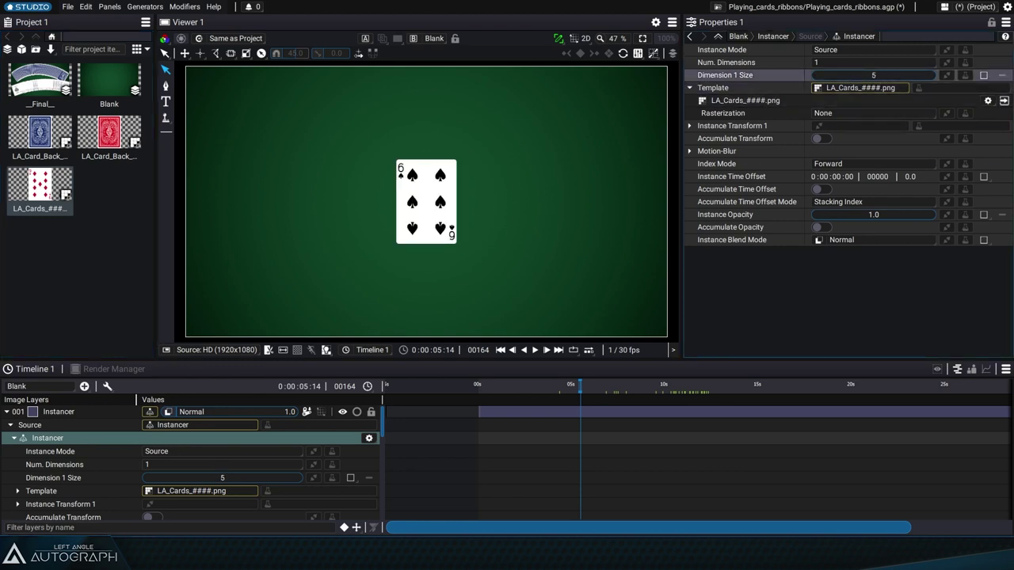
{"action": "left_click", "coordinate": [874, 75]}
{"action": "type", "text": "20"}
{"action": "key", "text": "Return"}
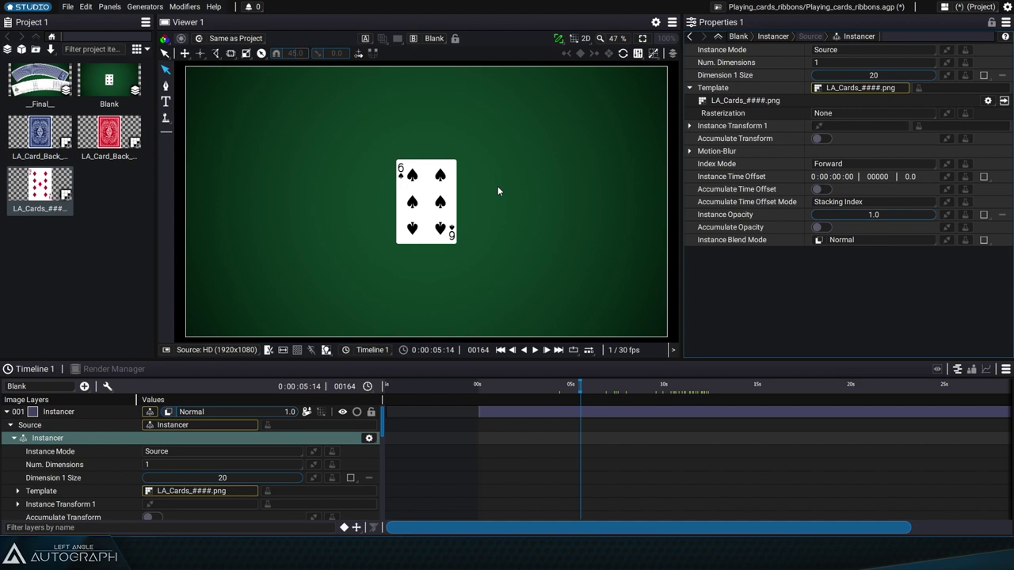
{"action": "left_click_drag", "start_coordinate": [580, 387], "coordinate": [493, 391]}
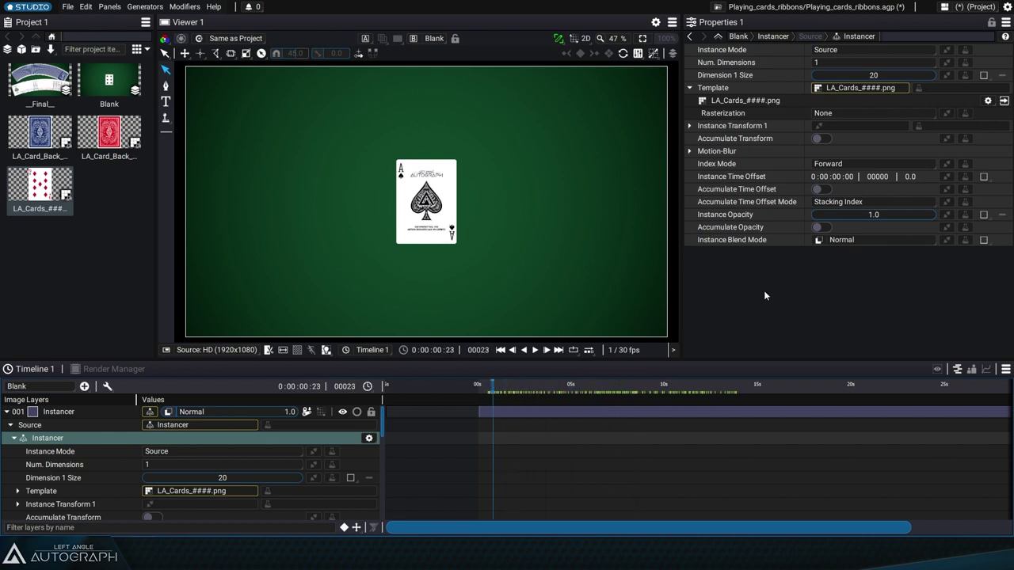
Enable Accumulate Transform for the instances, set their X position offset to -39, and scrub to 0:00:03:14
{"action": "left_click", "coordinate": [690, 126]}
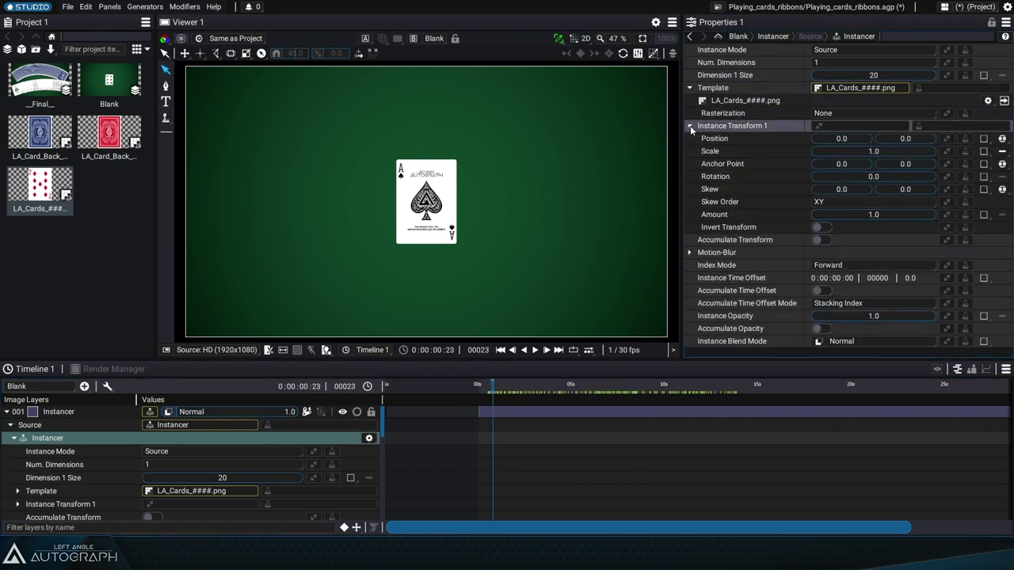
{"action": "left_click", "coordinate": [820, 239]}
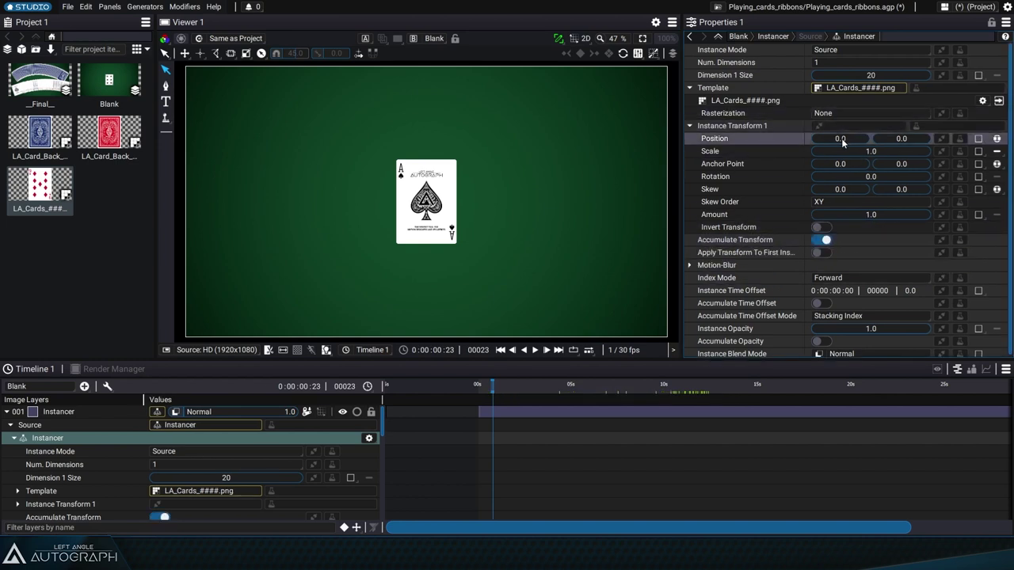
{"action": "mouse_move", "coordinate": [842, 141]}
{"action": "left_mouse_down"}
{"action": "mouse_move", "coordinate": [880, 141]}
{"action": "mouse_move", "coordinate": [822, 141]}
{"action": "left_mouse_up"}
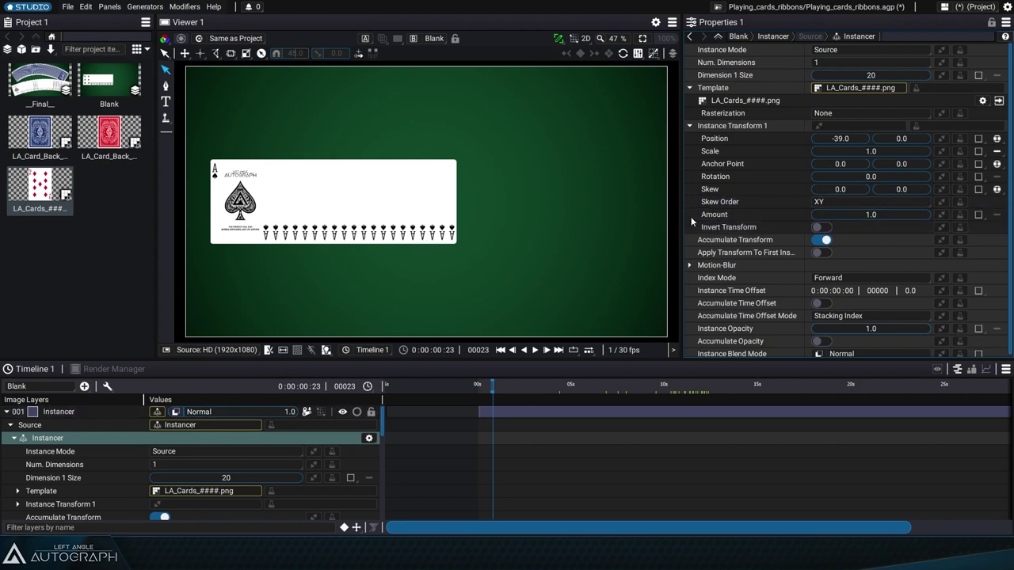
{"action": "mouse_move", "coordinate": [533, 390]}
{"action": "left_mouse_down"}
{"action": "mouse_move", "coordinate": [674, 399]}
{"action": "mouse_move", "coordinate": [526, 394]}
{"action": "mouse_move", "coordinate": [667, 402]}
{"action": "mouse_move", "coordinate": [542, 403]}
{"action": "left_mouse_up"}
Add a Hold Frame modifier to the Instancer's template and open the modifier's settings
{"action": "left_click", "coordinate": [48, 491]}
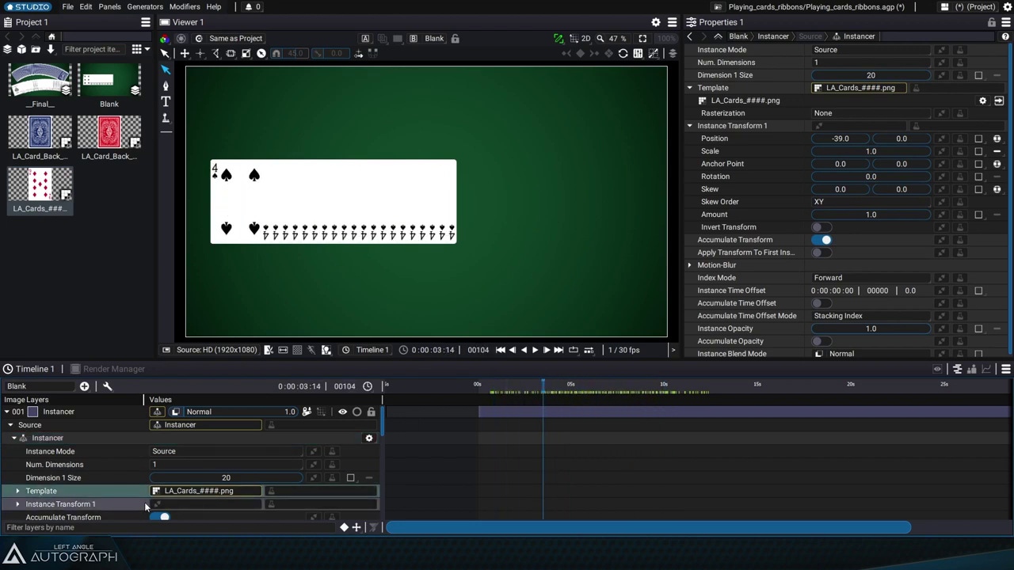
{"action": "left_click", "coordinate": [943, 87]}
{"action": "type", "text": "hold"}
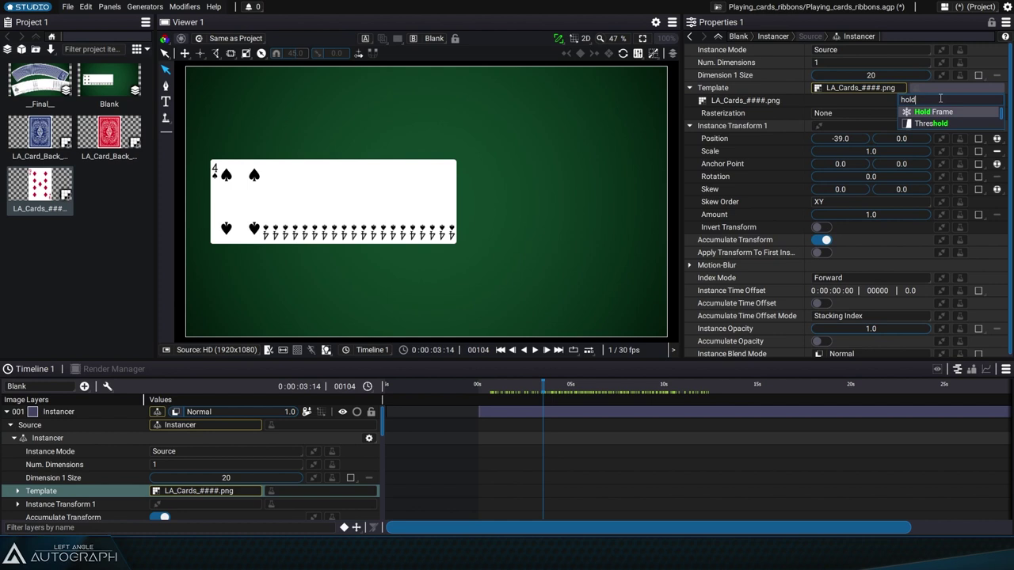
{"action": "left_click", "coordinate": [943, 112]}
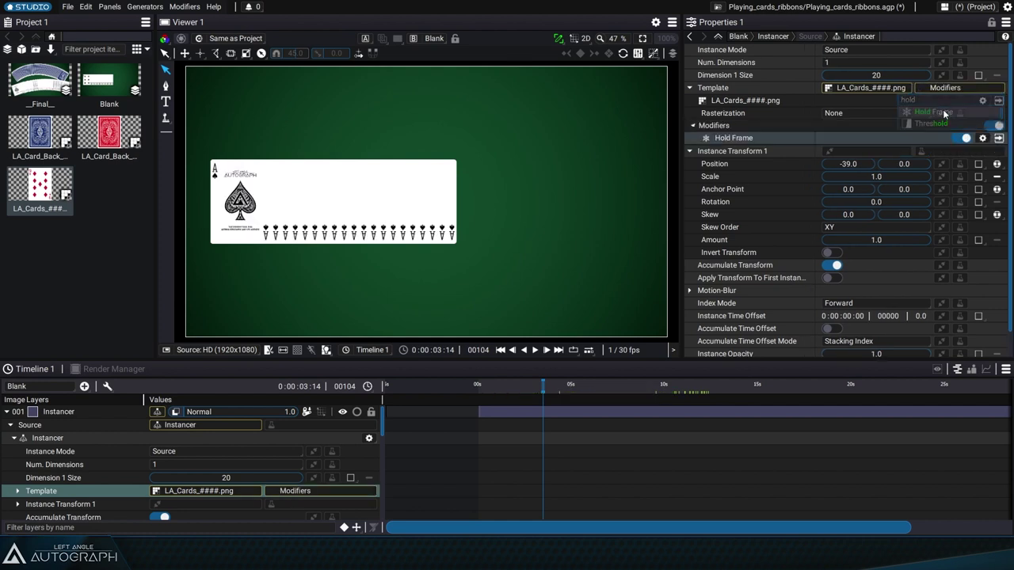
{"action": "left_click", "coordinate": [998, 138]}
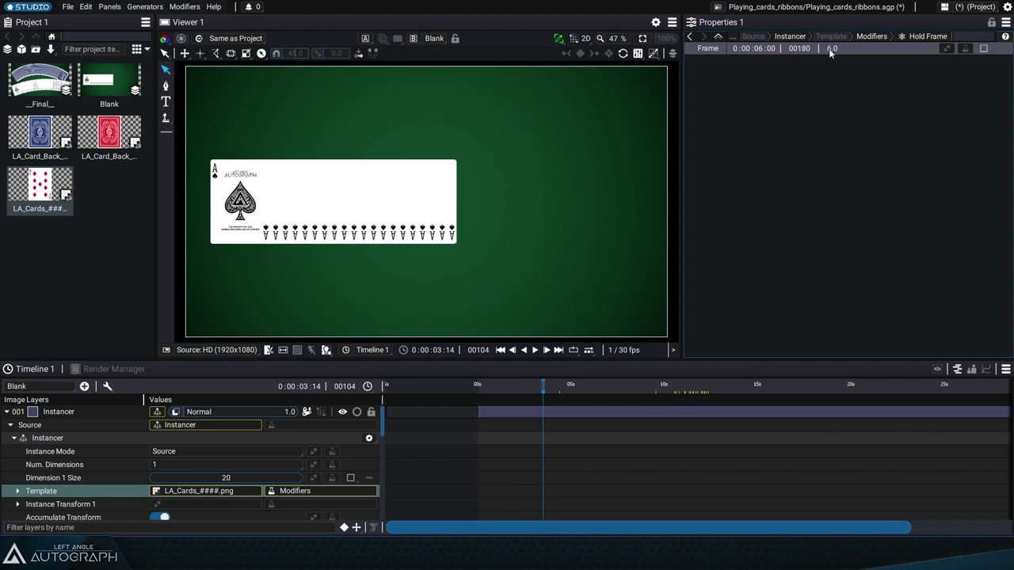
Try different Hold Frame times, including 10, 1 and 12 seconds, and return the Frame value to 0
{"action": "scroll", "coordinate": [831, 48], "scroll_direction": "up", "scroll_amount": 4}
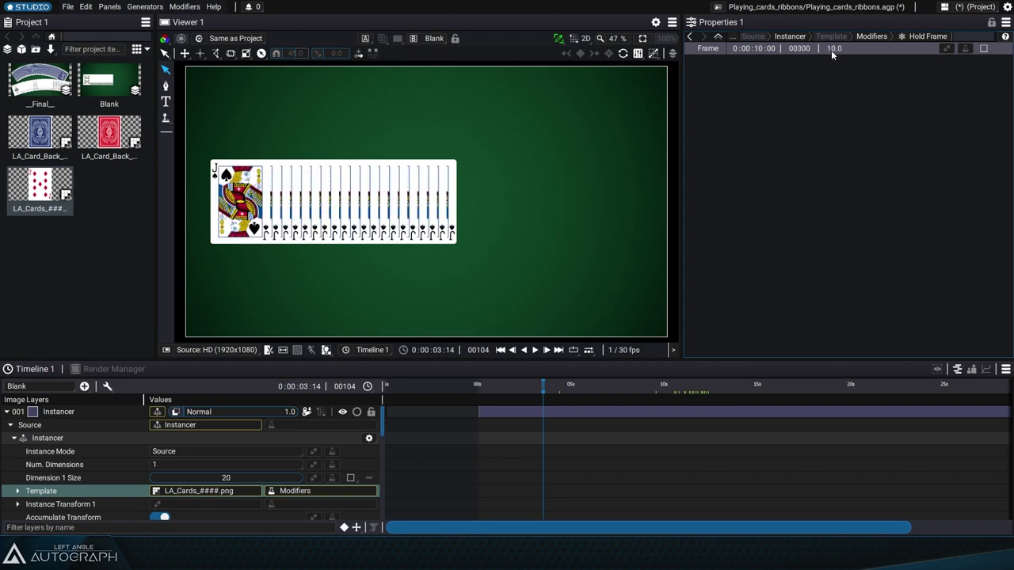
{"action": "left_click", "coordinate": [831, 49]}
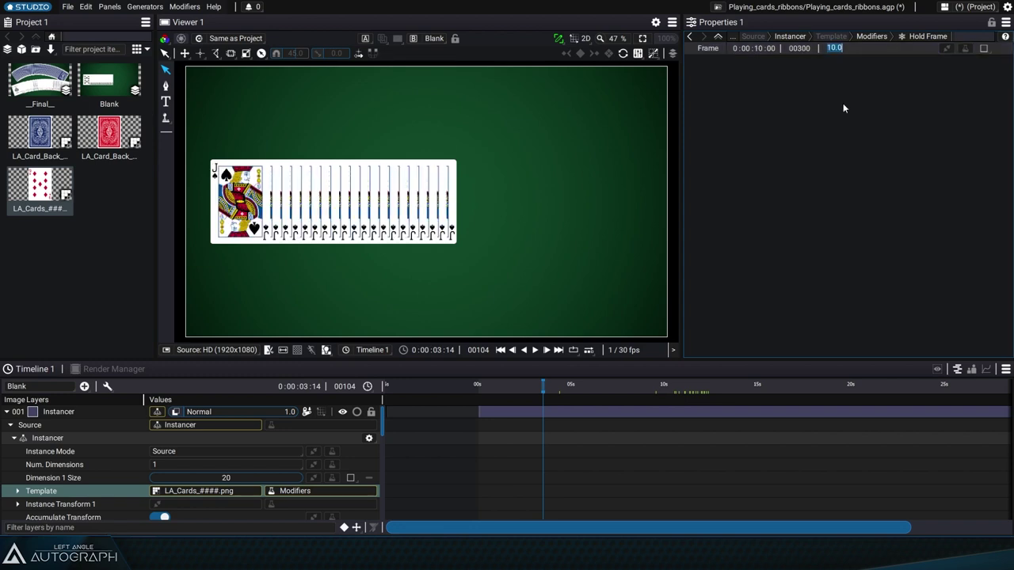
{"action": "type", "text": "1"}
{"action": "key", "text": "Return"}
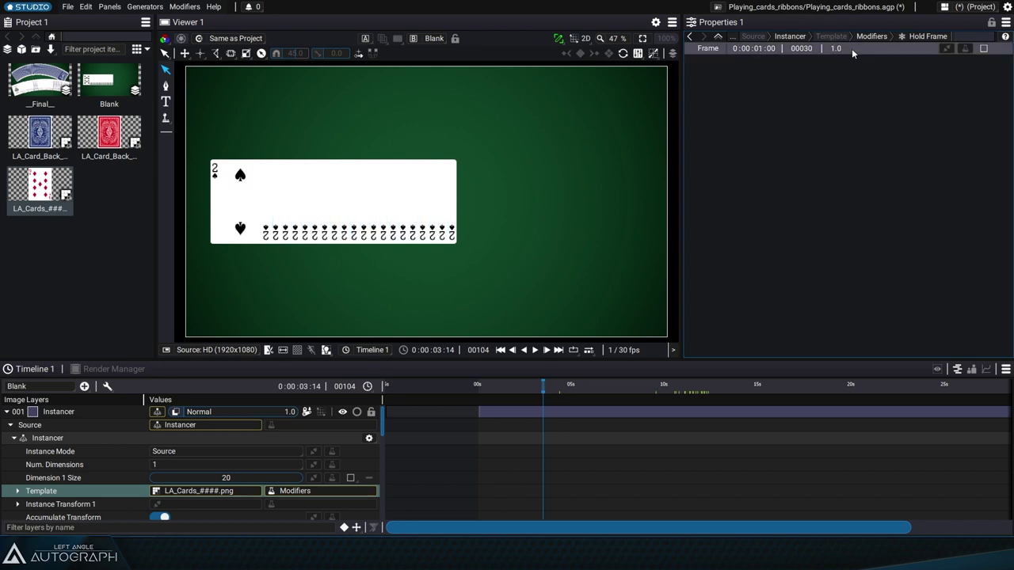
{"action": "type", "text": "0"}
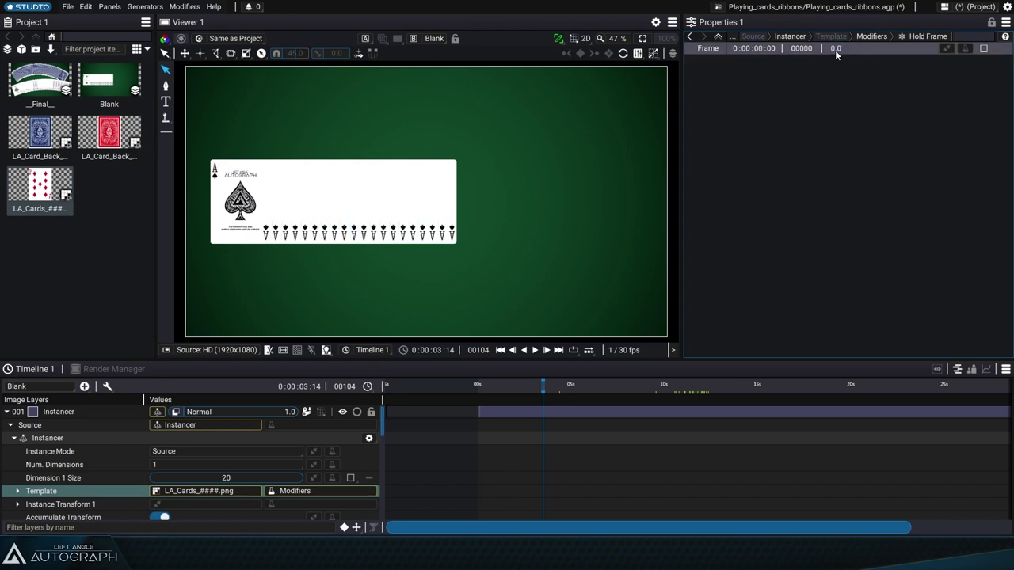
{"action": "key", "text": "Return"}
{"action": "scroll", "coordinate": [834, 48], "scroll_direction": "up", "scroll_amount": 6}
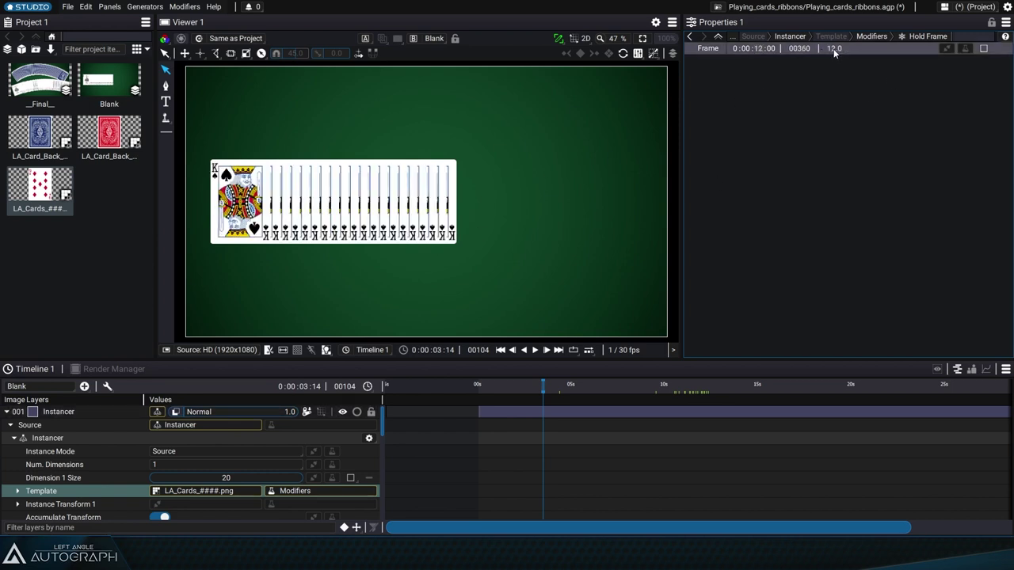
{"action": "key", "text": "Return"}
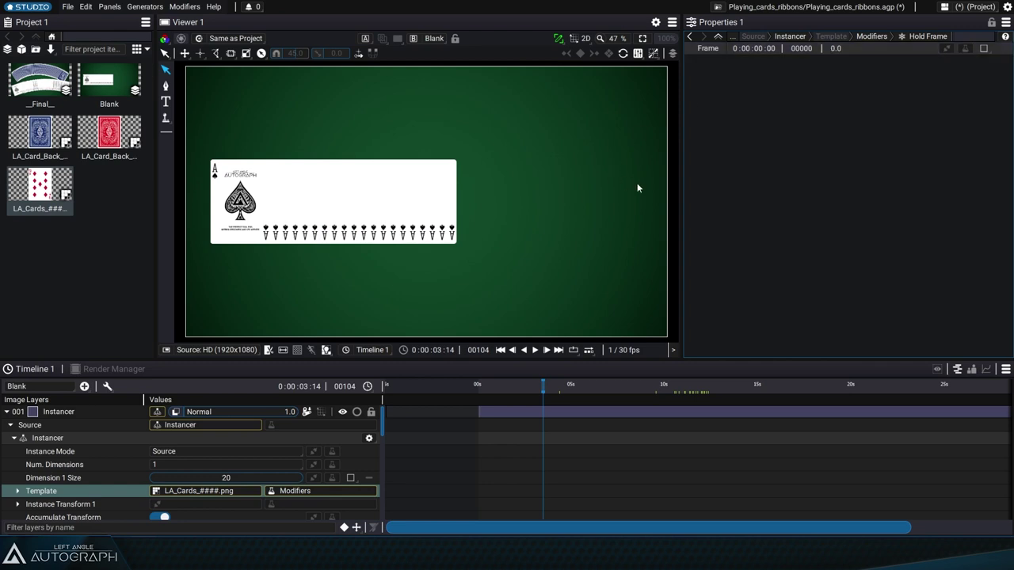
Drive the Hold Frame modifier's Frame parameter with an Instance Index generator
{"action": "right_click", "coordinate": [835, 49]}
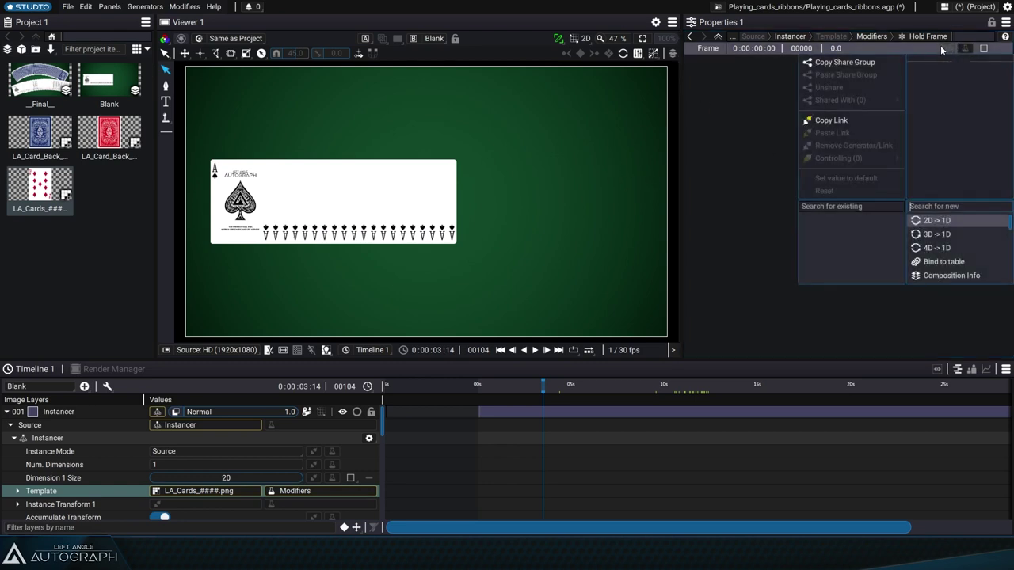
{"action": "scroll", "coordinate": [951, 253], "scroll_direction": "down", "scroll_amount": 5}
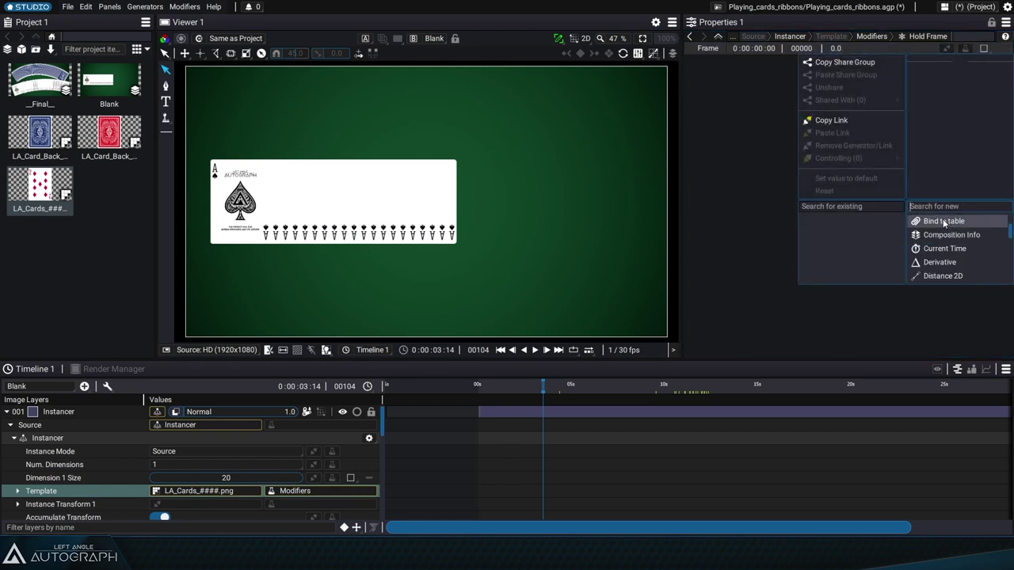
{"action": "scroll", "coordinate": [951, 262], "scroll_direction": "down", "scroll_amount": 1}
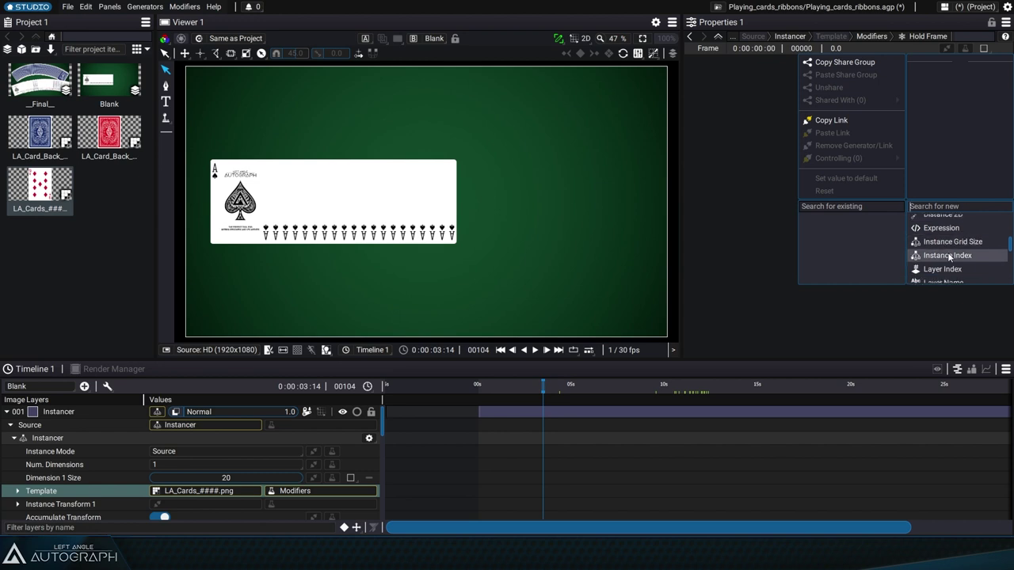
{"action": "left_click", "coordinate": [949, 255]}
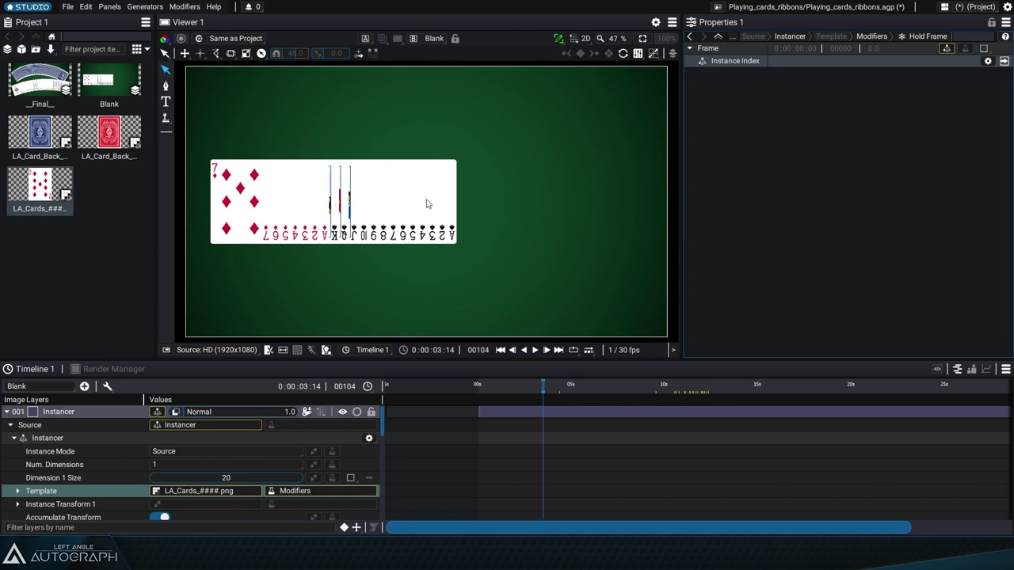
Set the Instancer's Instance Transform 1 to an X position of -54 and a rotation of 6.6
{"action": "left_click", "coordinate": [788, 36]}
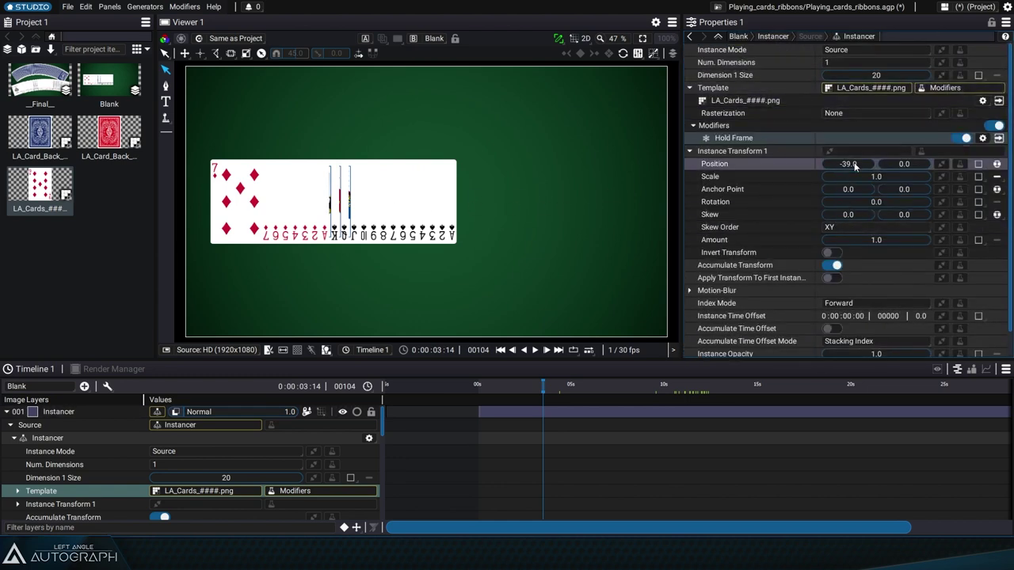
{"action": "mouse_move", "coordinate": [848, 164]}
{"action": "left_mouse_down"}
{"action": "mouse_move", "coordinate": [824, 164]}
{"action": "mouse_move", "coordinate": [836, 164]}
{"action": "left_mouse_up"}
{"action": "left_click_drag", "start_coordinate": [871, 203], "coordinate": [865, 203]}
{"action": "type", "text": "6.6"}
{"action": "key", "text": "Return"}
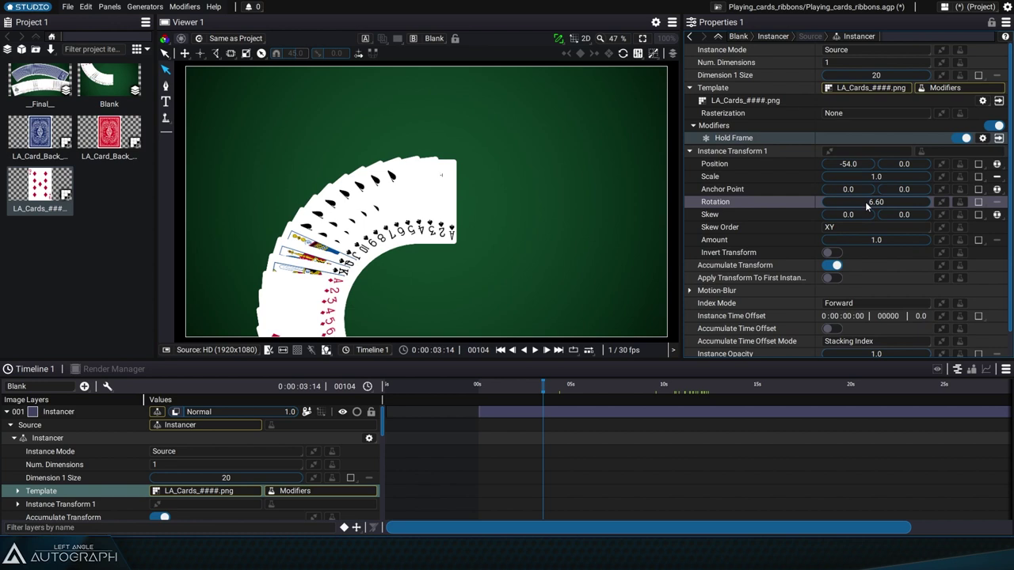
Set the Instancer's Index Mode to Backward and its Dimension 1 Size to 31
{"action": "left_click", "coordinate": [859, 303]}
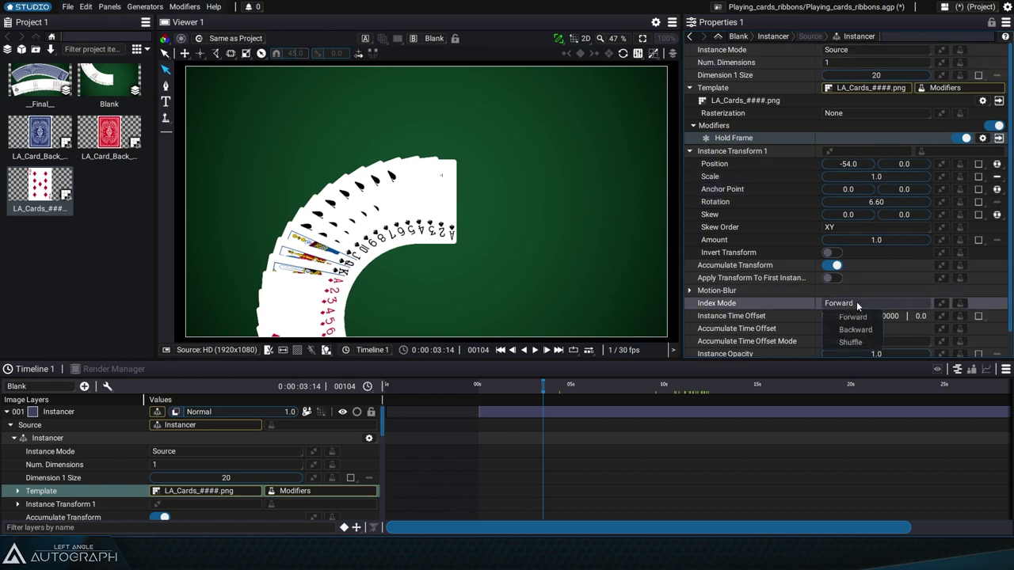
{"action": "left_click", "coordinate": [855, 329]}
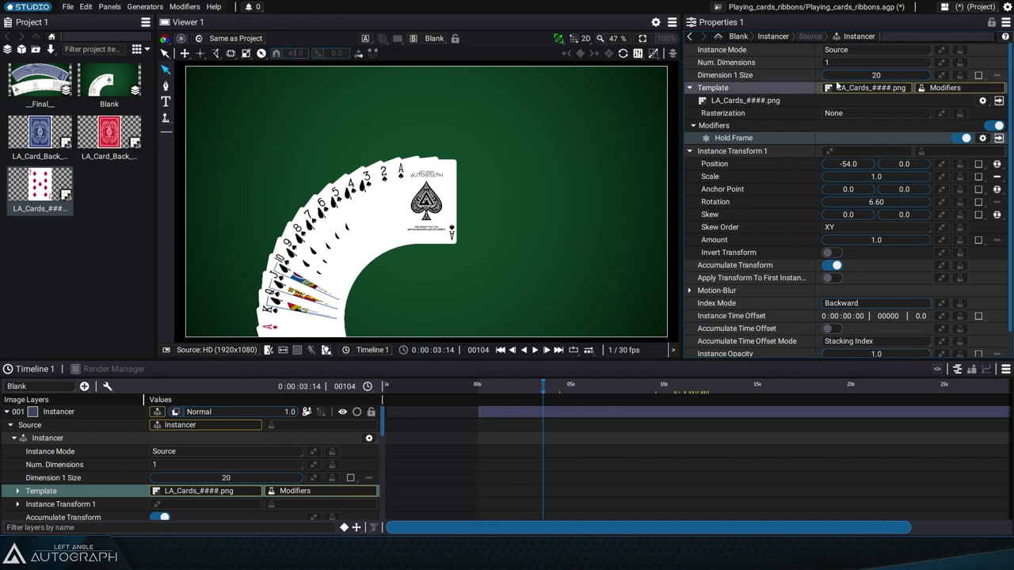
{"action": "left_click_drag", "start_coordinate": [856, 76], "coordinate": [872, 77]}
Scale the Instancer layer down and move it higher in the frame, and set its Dimension 1 Size to 52
{"action": "left_click", "coordinate": [407, 237]}
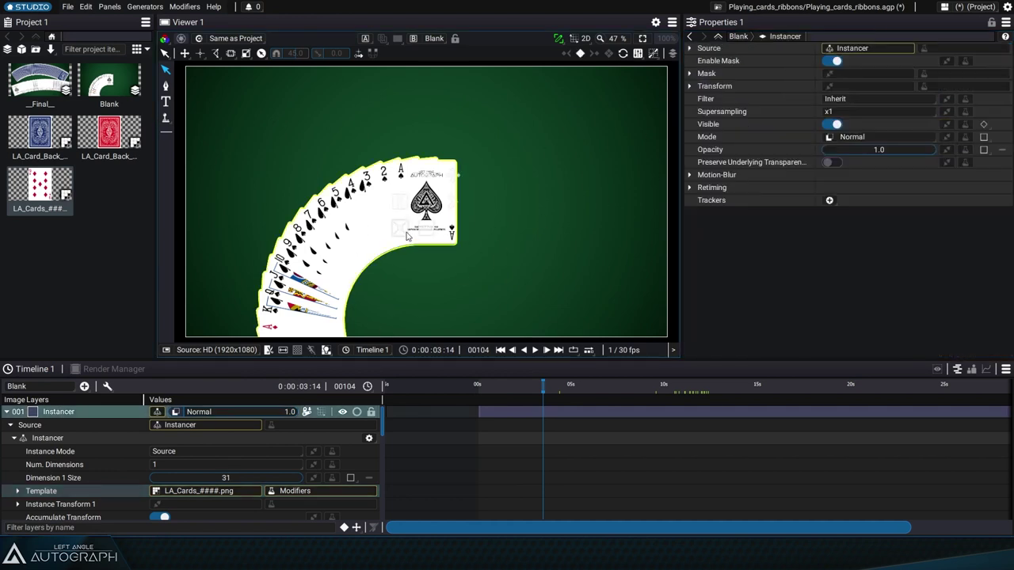
{"action": "left_click_drag", "start_coordinate": [400, 228], "coordinate": [407, 221]}
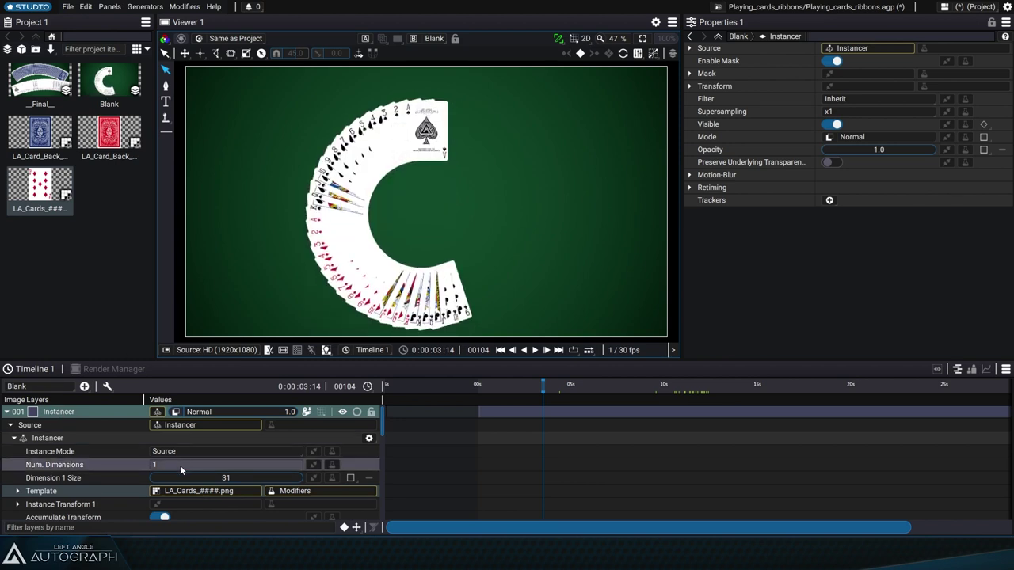
{"action": "double_click", "coordinate": [226, 479]}
{"action": "type", "text": "5"}
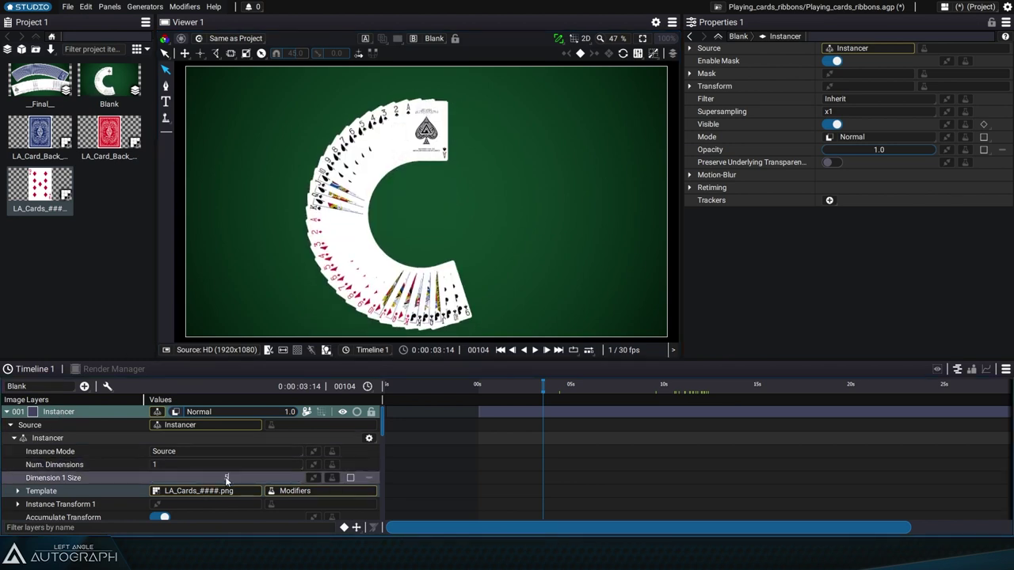
{"action": "type", "text": "2"}
{"action": "key", "text": "Return"}
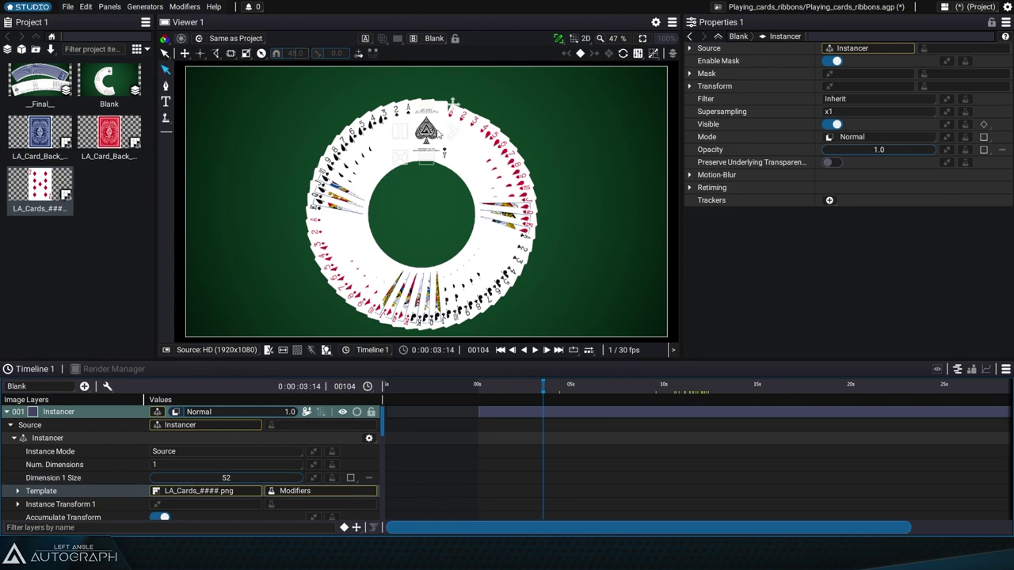
Add a Drop Shadow modifier to the Instancer's card template, after the Hold Frame modifier
{"action": "scroll", "coordinate": [439, 132], "scroll_direction": "up", "scroll_amount": 4}
{"action": "scroll", "coordinate": [438, 133], "scroll_direction": "down", "scroll_amount": 2}
{"action": "left_click", "coordinate": [50, 491]}
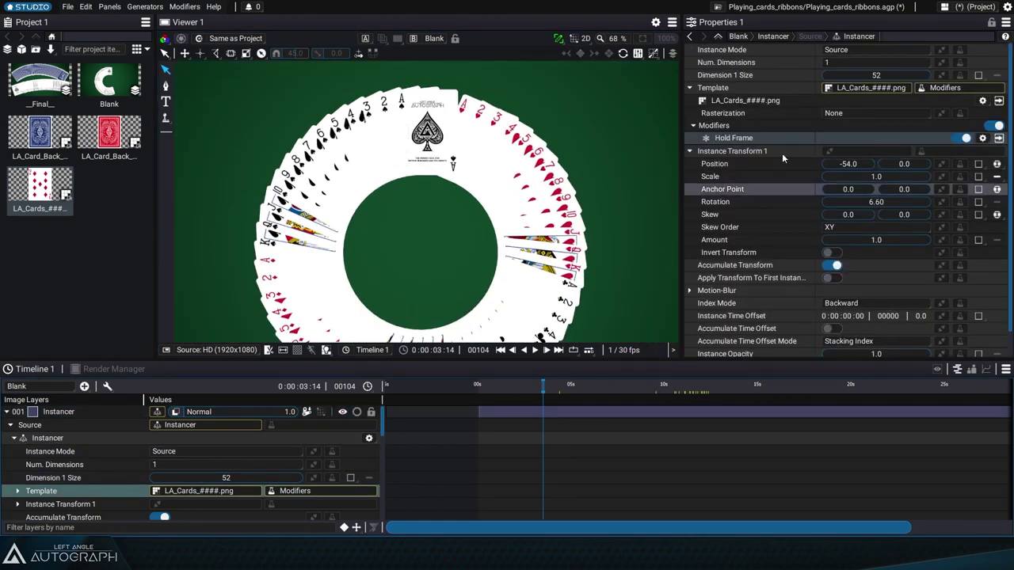
{"action": "left_click", "coordinate": [957, 87]}
{"action": "type", "text": "drop"}
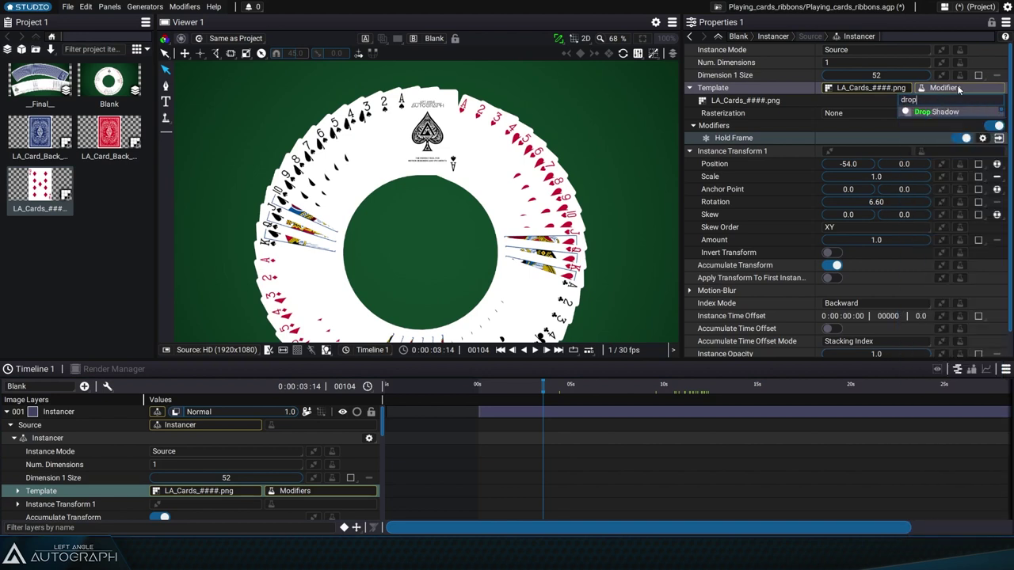
{"action": "key", "text": "Return"}
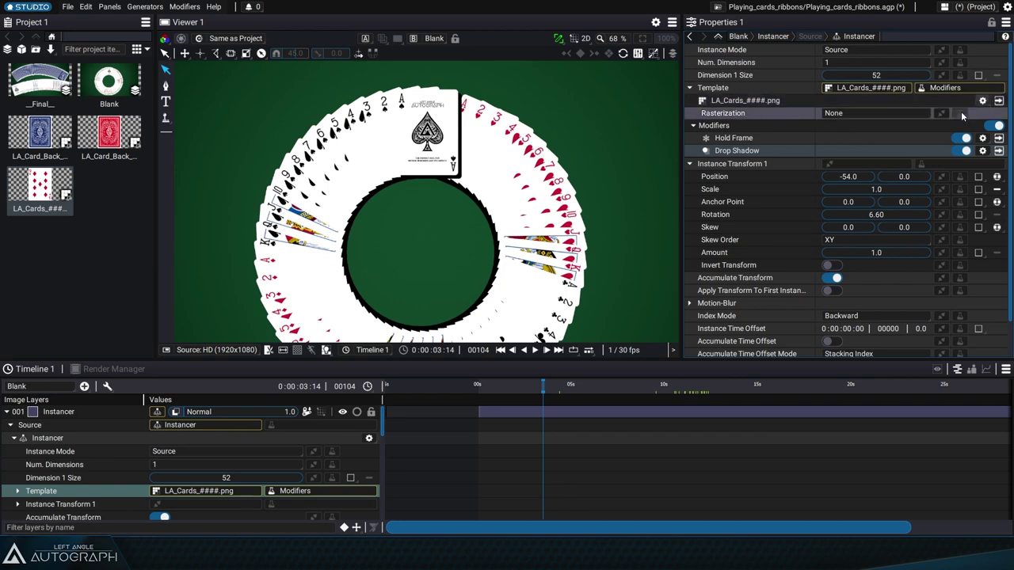
Set the Drop Shadow's Blur Size to 30 and its Color alpha to 0.25
{"action": "left_click", "coordinate": [998, 151]}
{"action": "left_click", "coordinate": [879, 137]}
{"action": "type", "text": "30"}
{"action": "key", "text": "Return"}
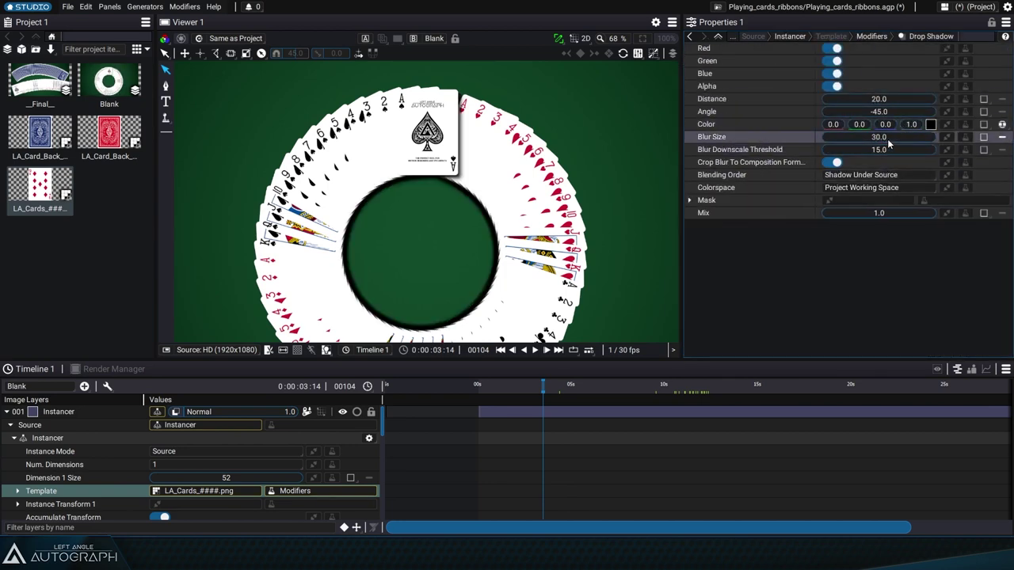
{"action": "left_click", "coordinate": [912, 125]}
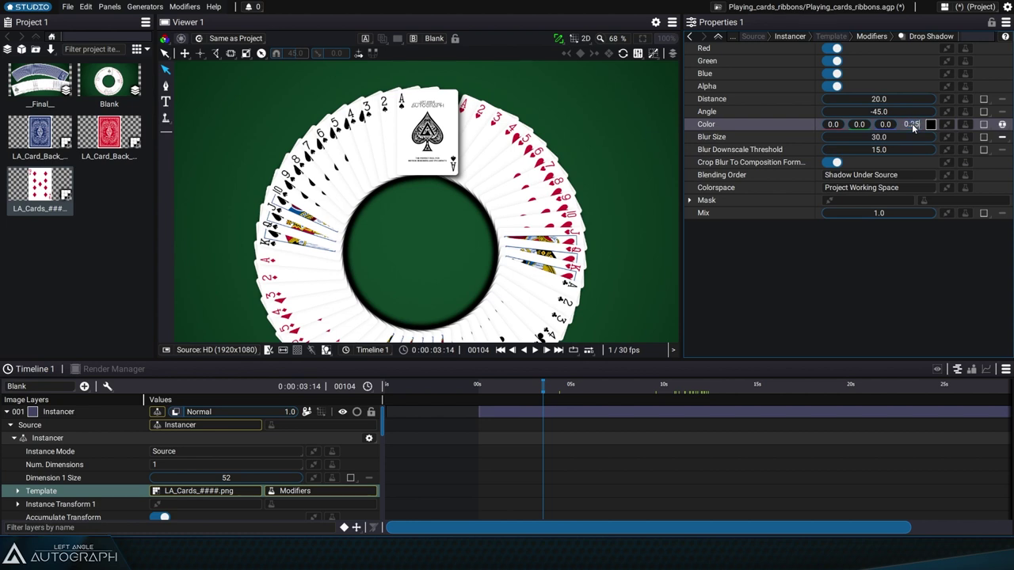
{"action": "key", "text": "Return"}
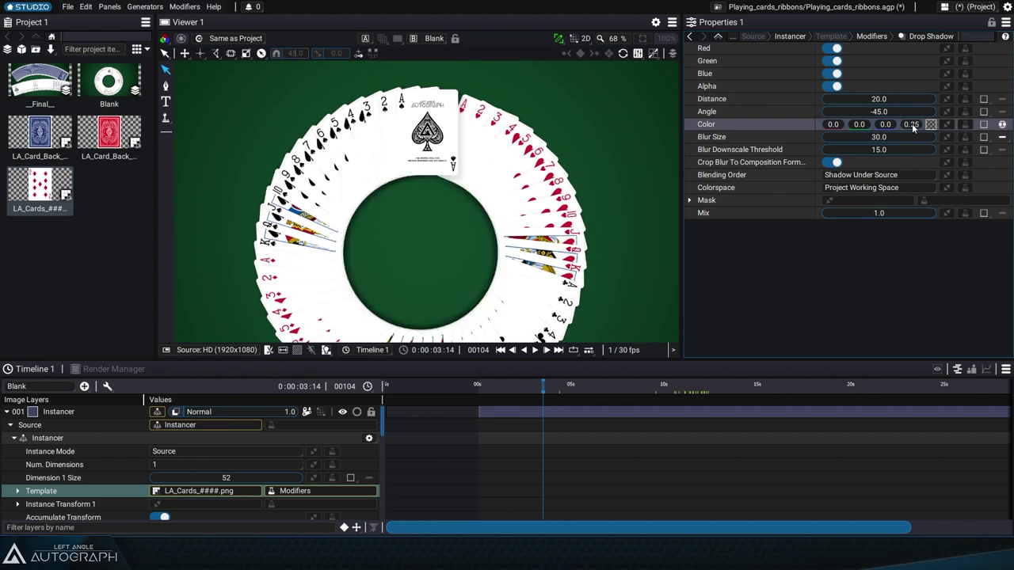
Set the Drop Shadow's Angle to 90 and its Distance to 40, and check the shadows on the cards up close
{"action": "left_click", "coordinate": [885, 113]}
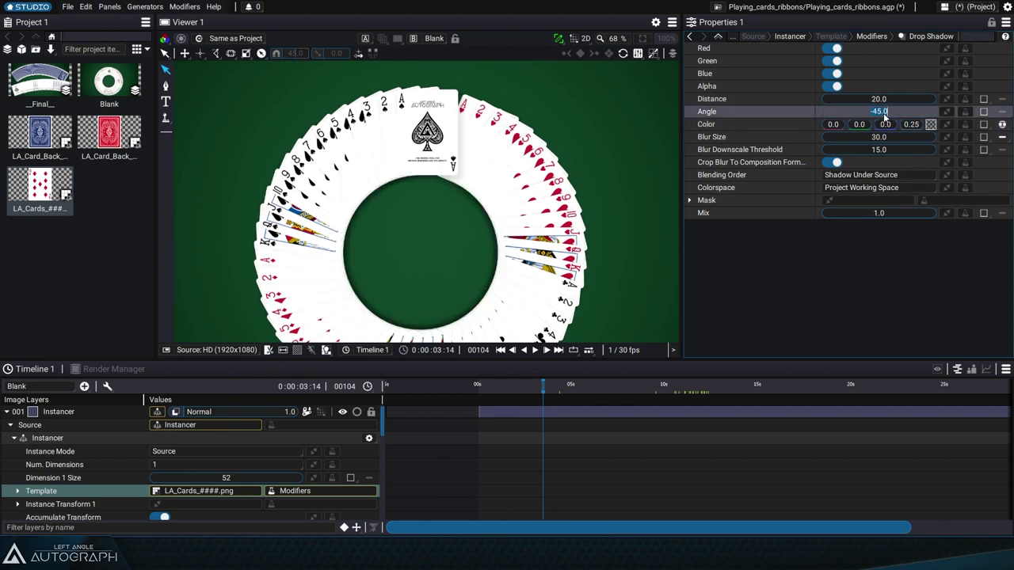
{"action": "type", "text": "90"}
{"action": "key", "text": "Return"}
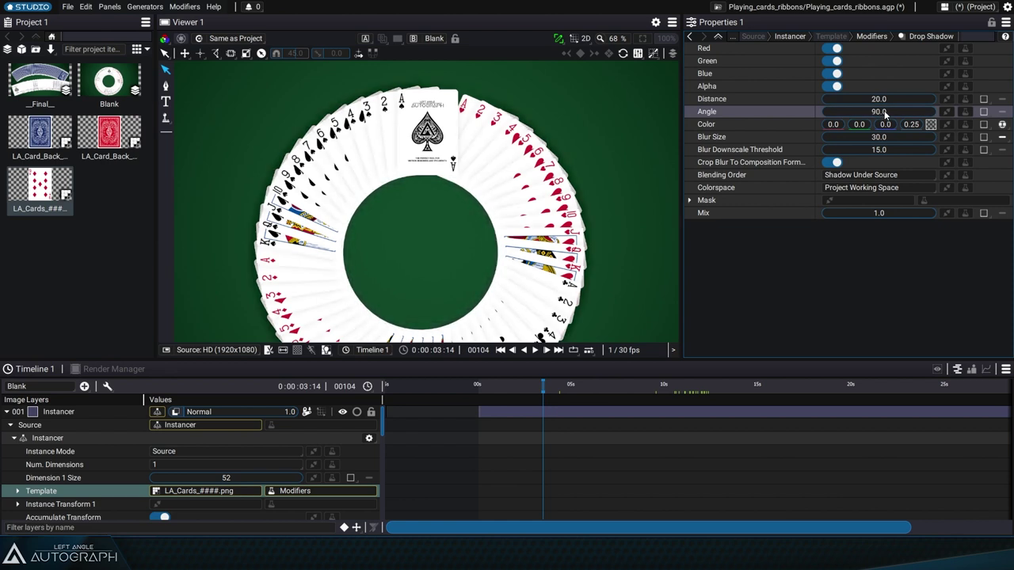
{"action": "type", "text": "40"}
{"action": "key", "text": "Return"}
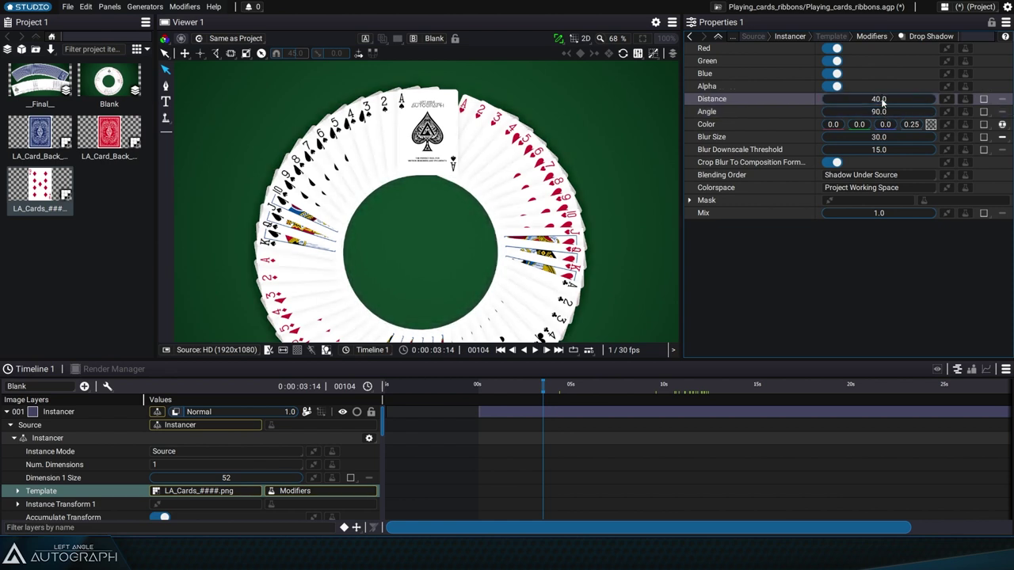
{"action": "scroll", "coordinate": [412, 189], "scroll_direction": "up", "scroll_amount": 3}
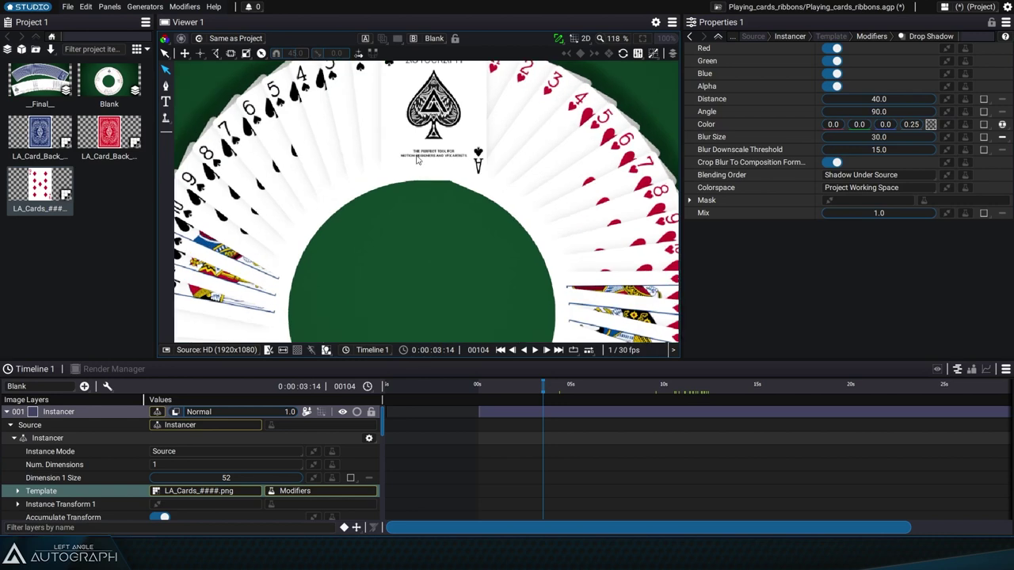
{"action": "scroll", "coordinate": [322, 244], "scroll_direction": "down", "scroll_amount": 2}
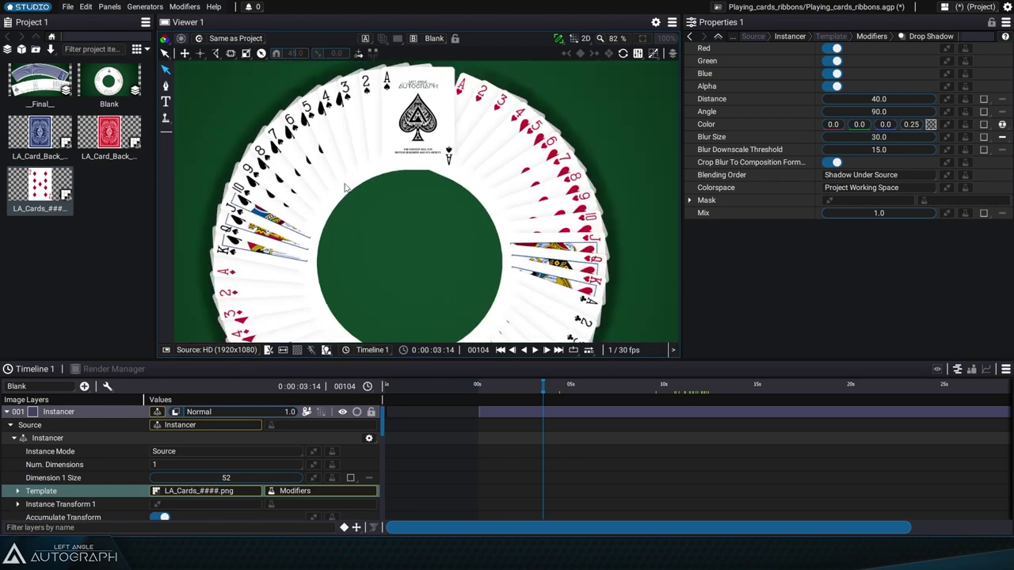
Collapse and select the Instancer layer in the timeline, and show the composition at 100% zoom
{"action": "left_click", "coordinate": [7, 412]}
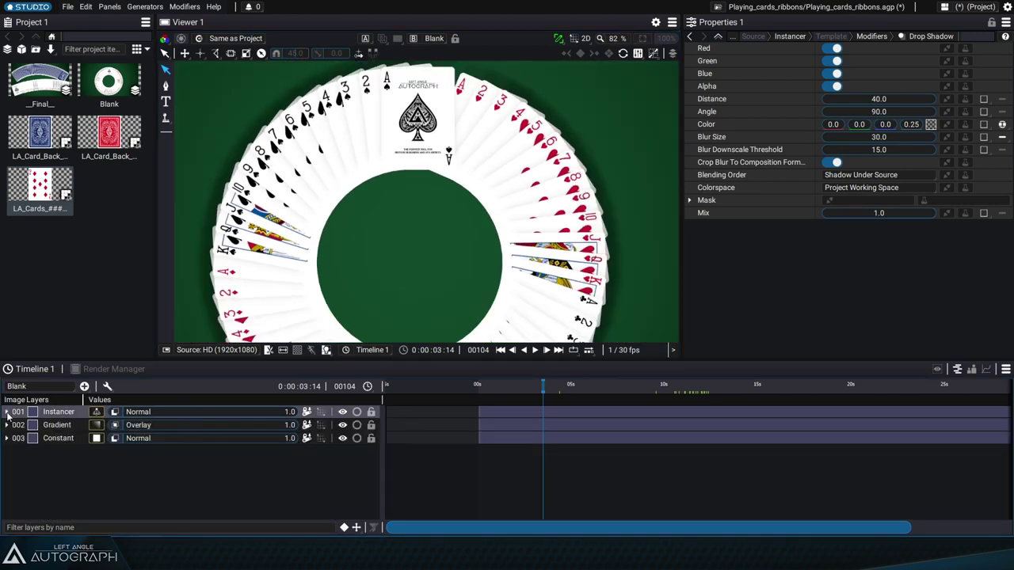
{"action": "left_click", "coordinate": [65, 415]}
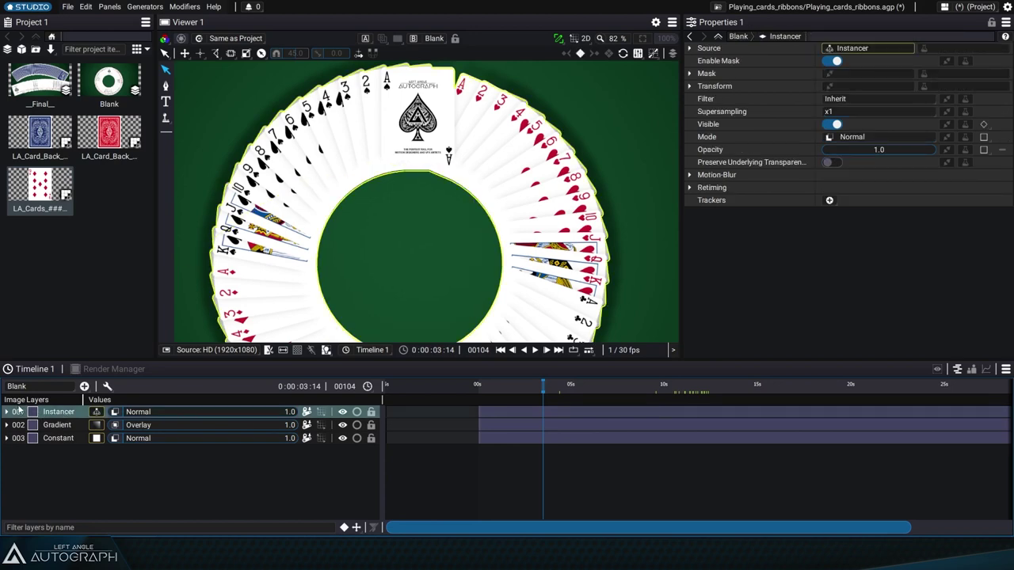
{"action": "left_click", "coordinate": [667, 39]}
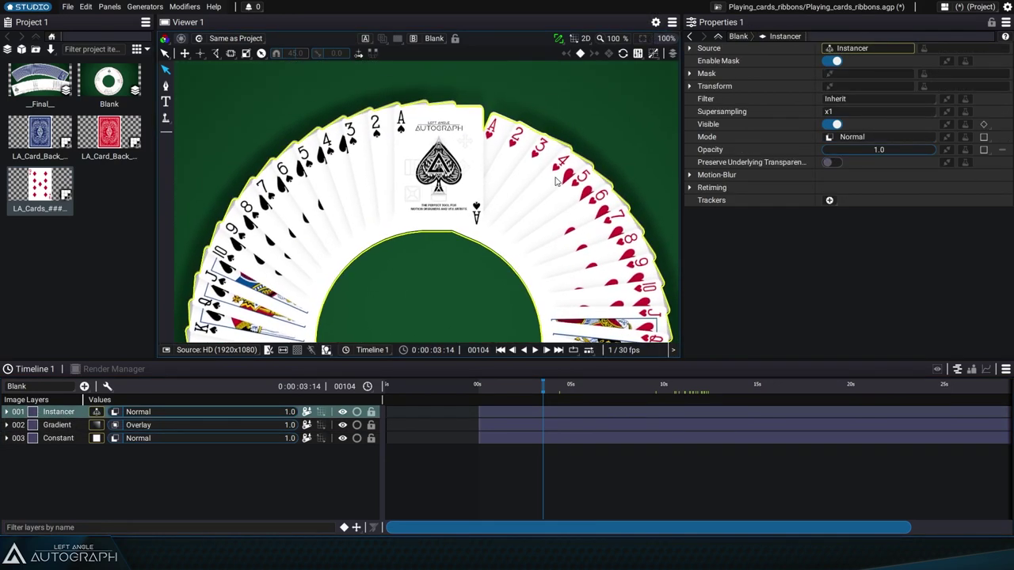